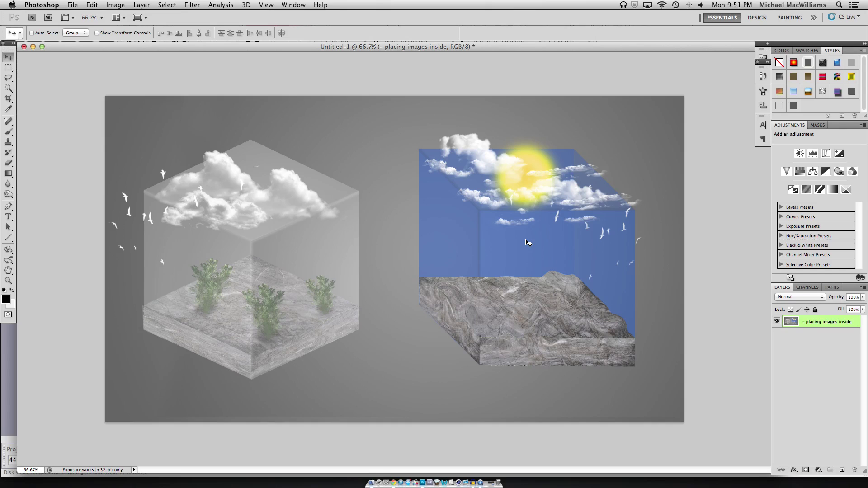
- Create a new 1920×1080 document with a transparent background
left_click(78, 6)
left_click(79, 16)
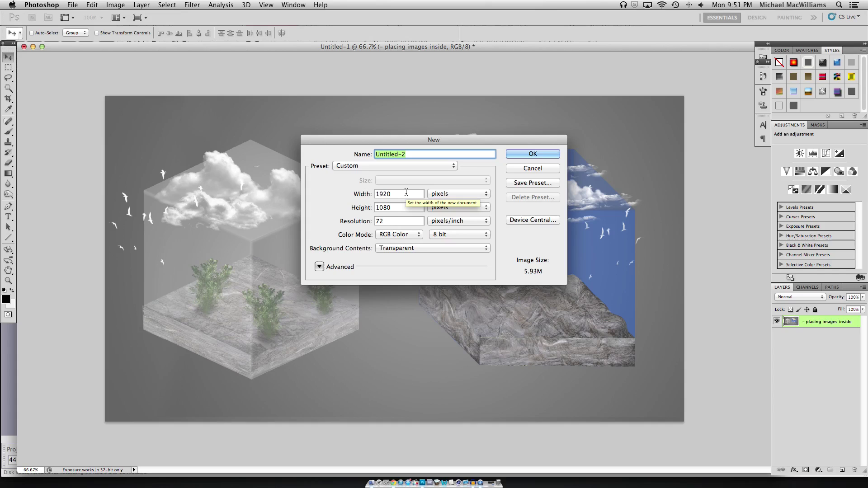
left_click(556, 154)
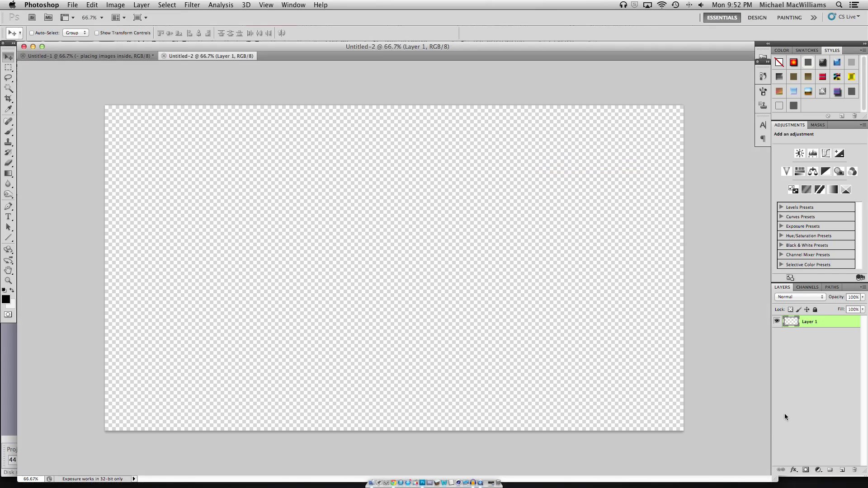
- Set the foreground to black and Paint Bucket fill the whole canvas
left_click(9, 178)
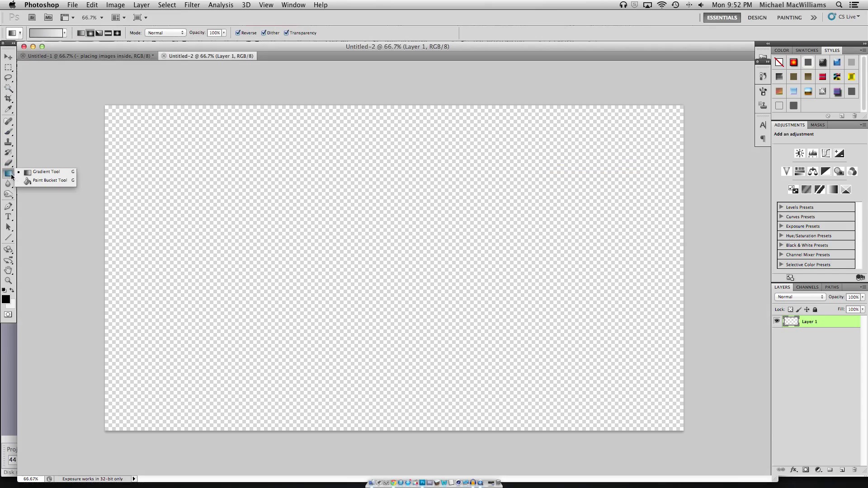
left_click(34, 176)
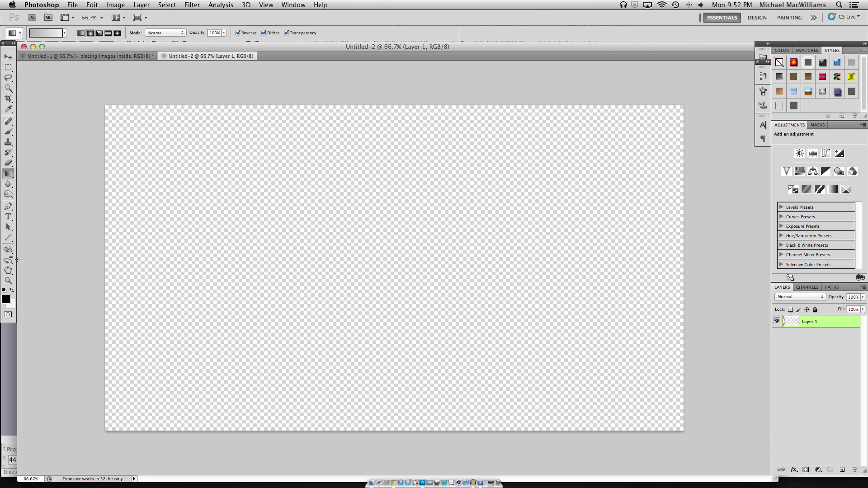
left_click(6, 300)
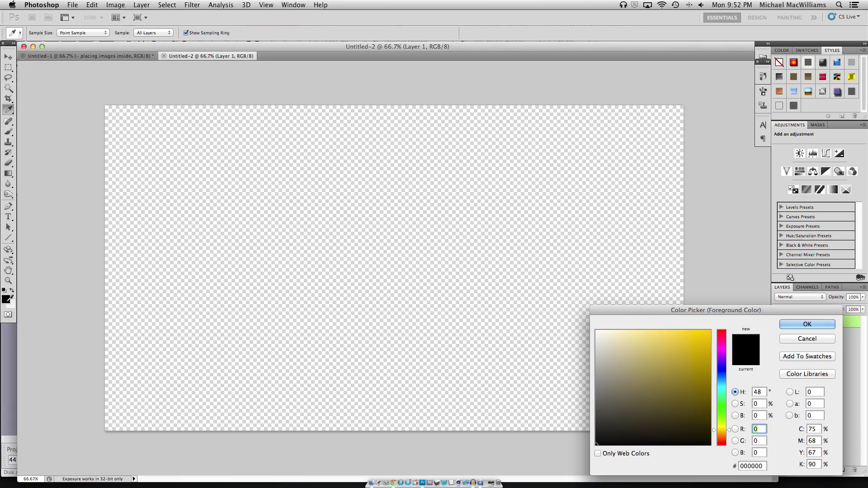
left_click(807, 324)
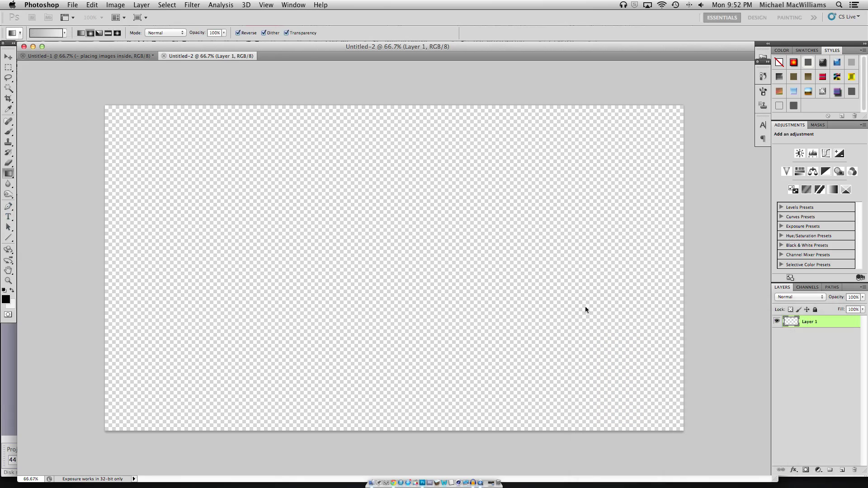
left_click(9, 175)
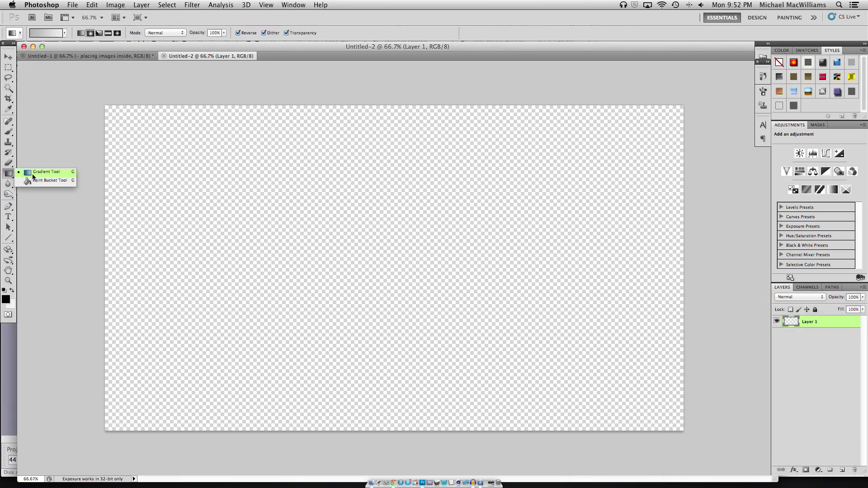
left_click(51, 181)
left_click(195, 175)
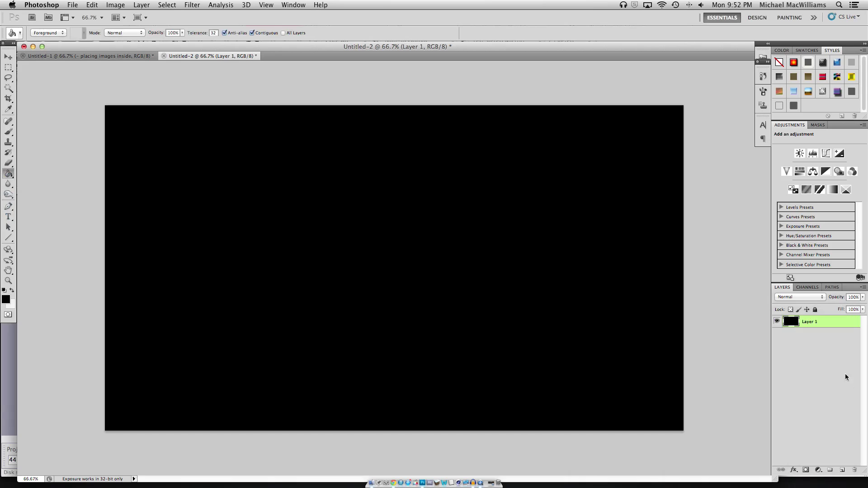
- On new Layer 2, fill a square selection with a white-to-grey gradient, then deselect
left_click(843, 470)
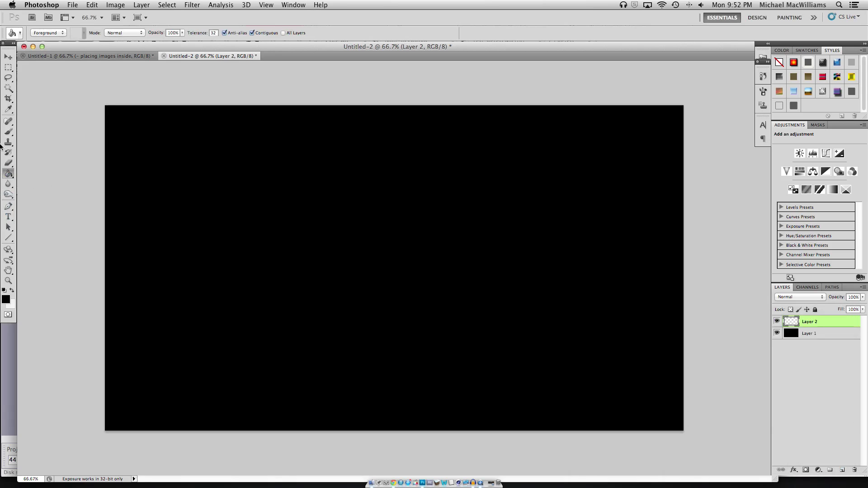
left_click(8, 68)
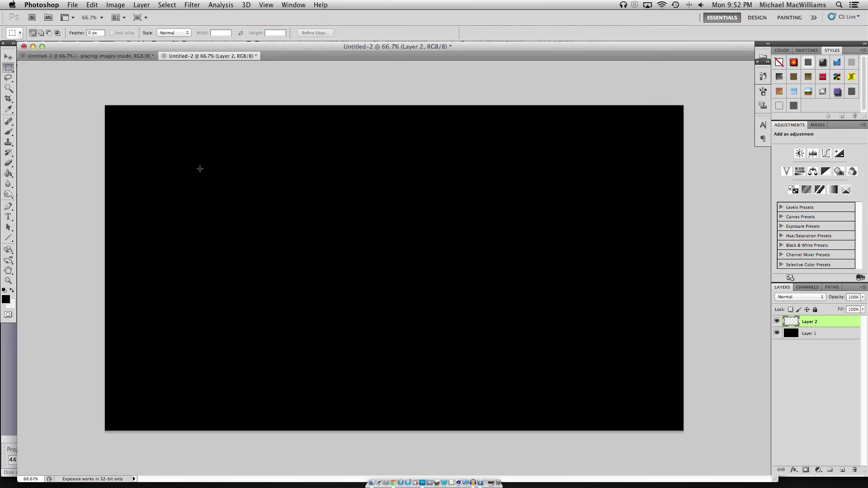
left_click_drag(214, 164, 425, 331)
left_click(5, 299)
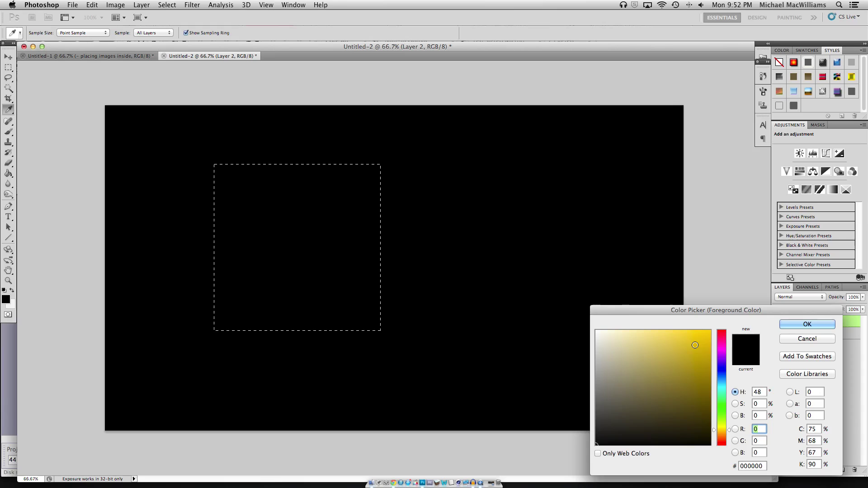
left_click(806, 330)
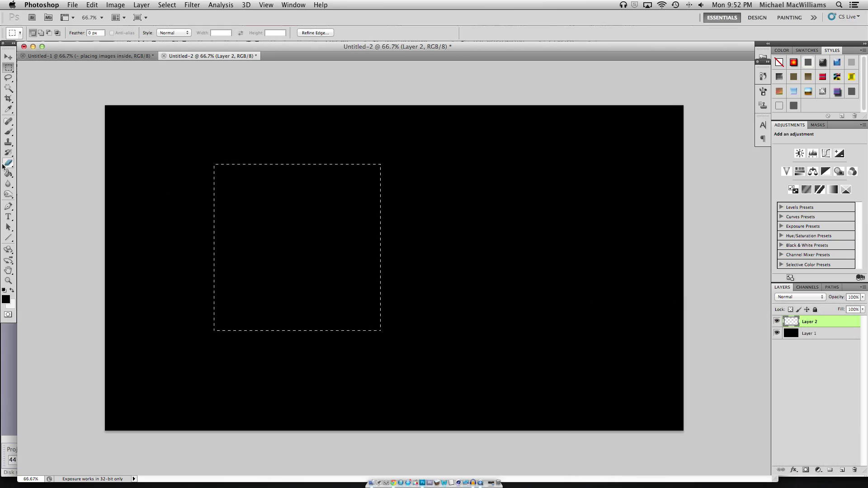
left_click(7, 174)
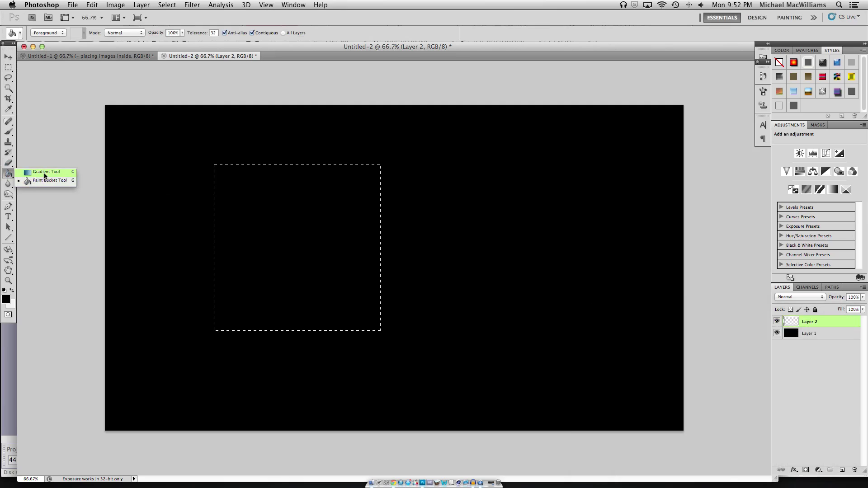
left_click(44, 171)
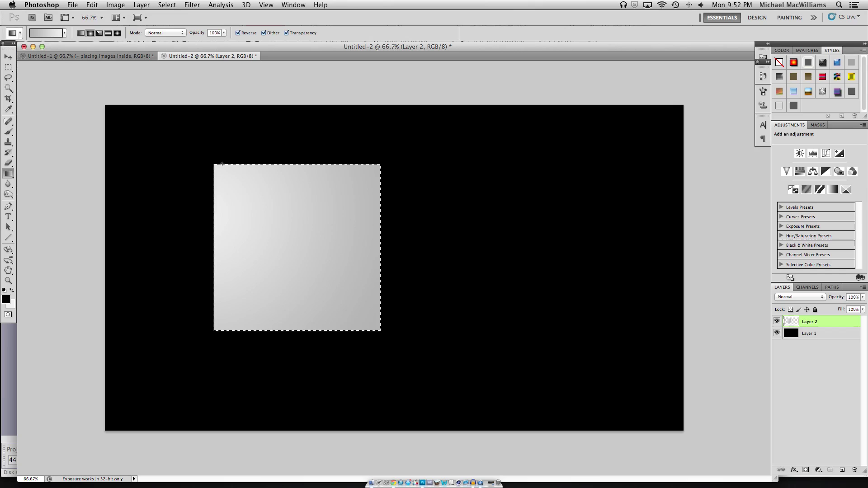
left_click(8, 67)
left_click(156, 166)
- Move the grey square down-left and make two hidden duplicates, Layer 2 copy and copy 2
left_click(8, 56)
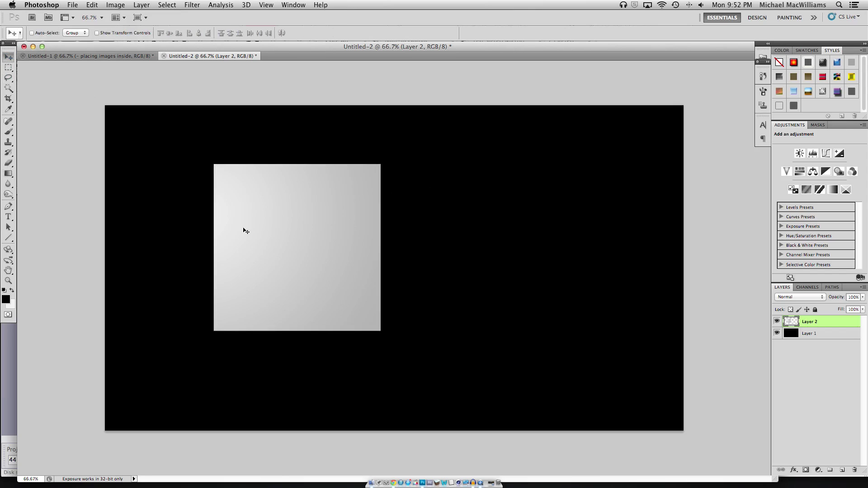
left_click_drag(245, 231, 207, 291)
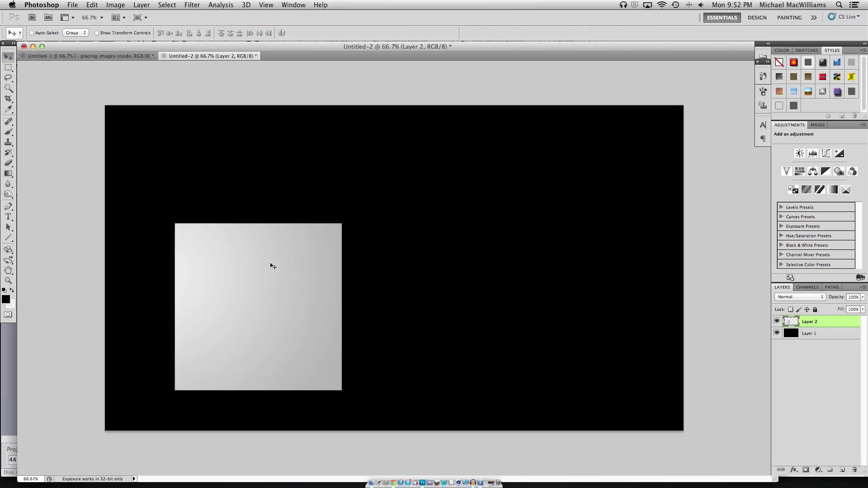
right_click(816, 322)
left_click(754, 300)
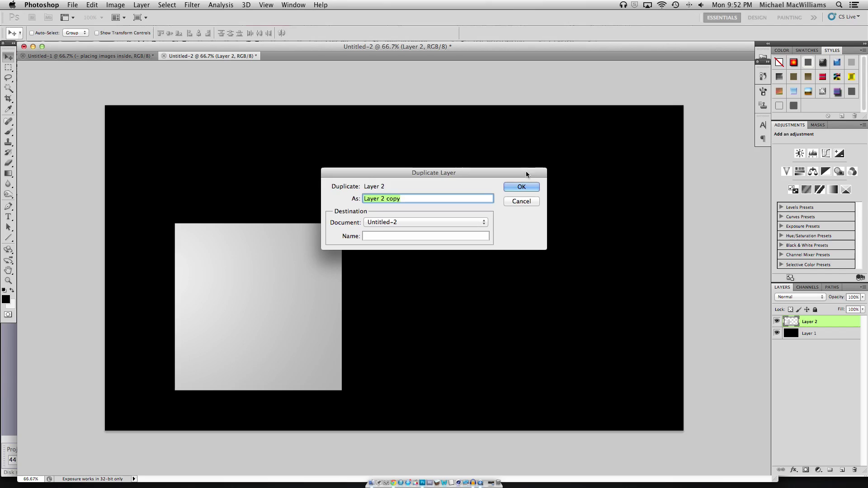
key("Return")
right_click(822, 321)
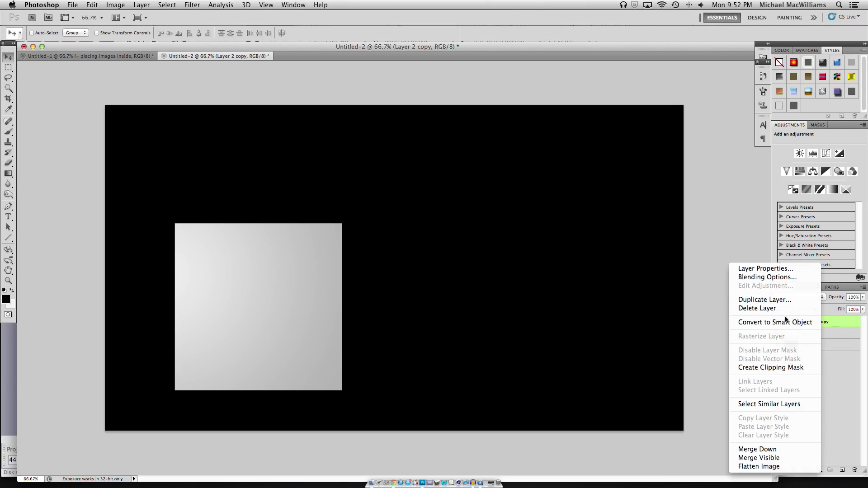
left_click(760, 300)
left_click(512, 188)
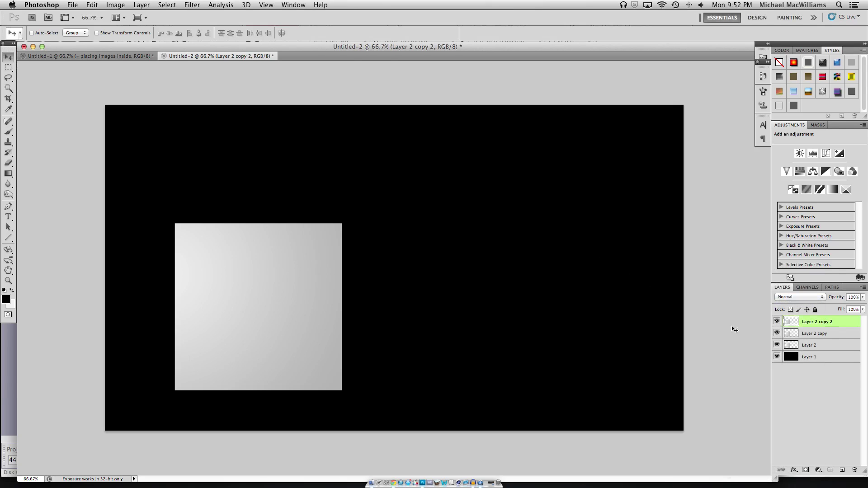
left_click(776, 321)
left_click(777, 333)
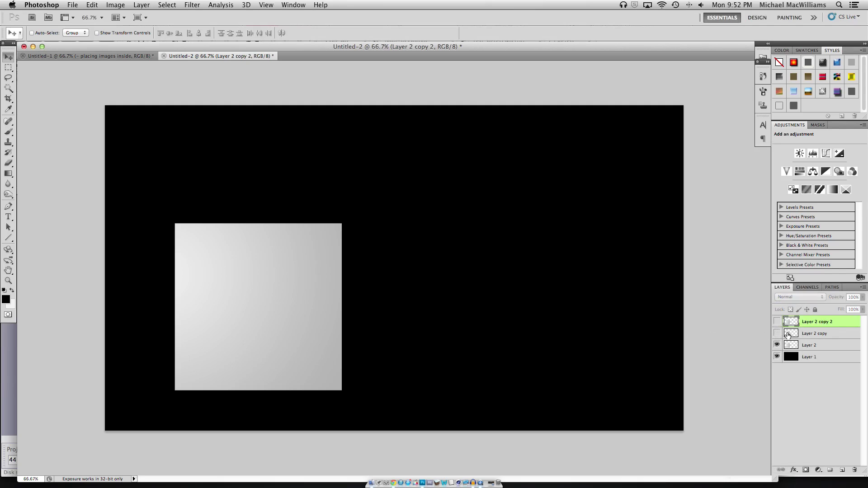
- Scale Layer 2's square to about 79% width and 90% height, then skew it −25°
left_click(816, 345)
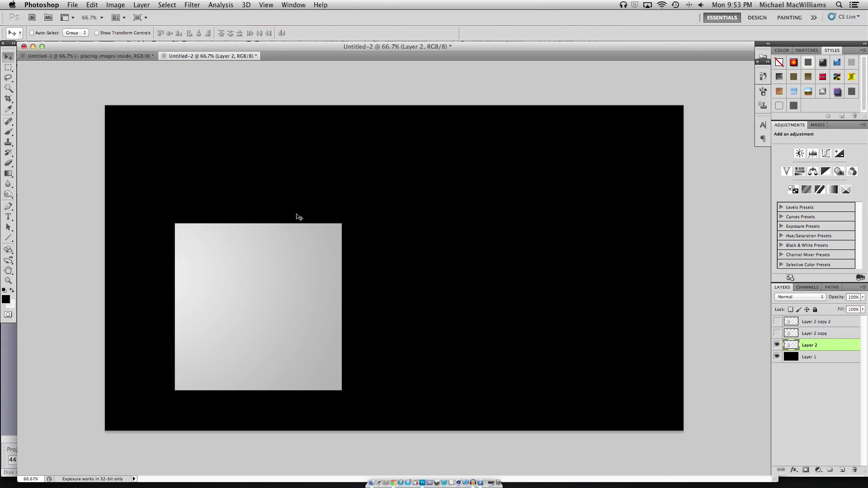
key("super+t")
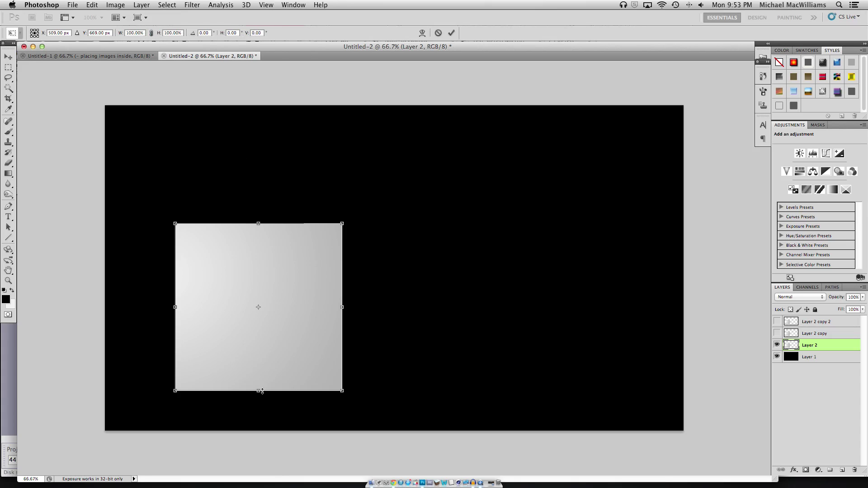
left_click_drag(259, 391, 264, 375)
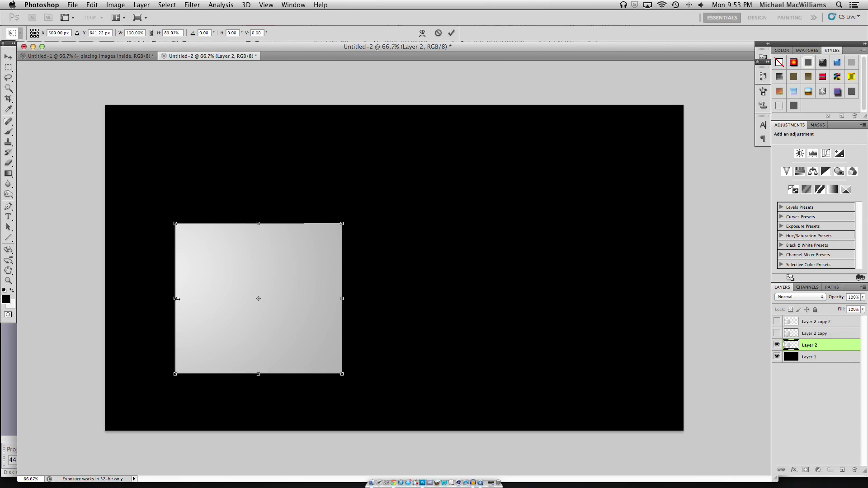
left_click_drag(174, 299, 224, 299)
right_click(274, 295)
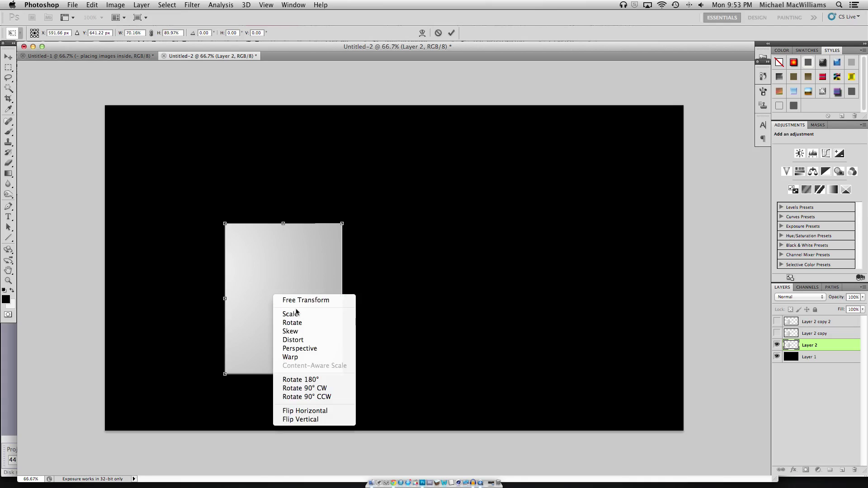
left_click(313, 333)
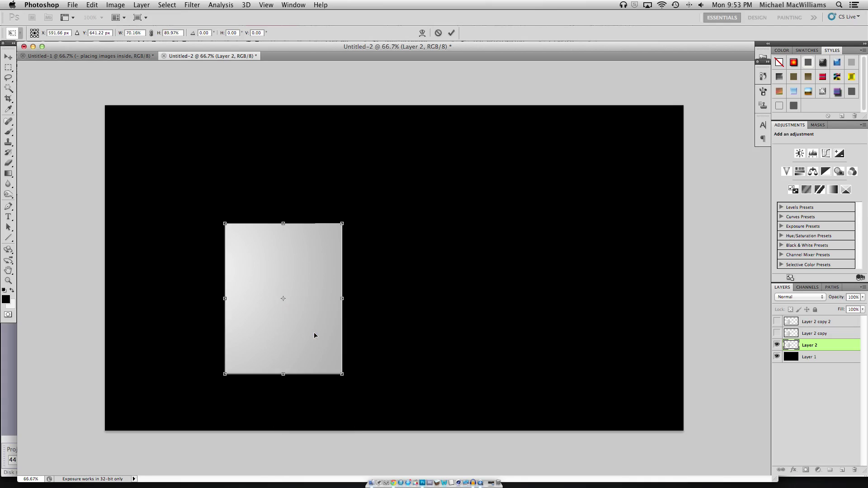
left_click_drag(343, 299, 343, 244)
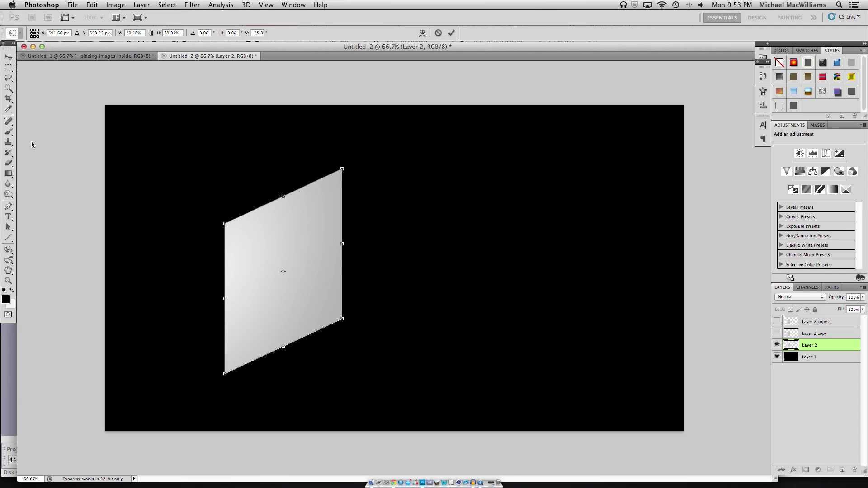
left_click(9, 56)
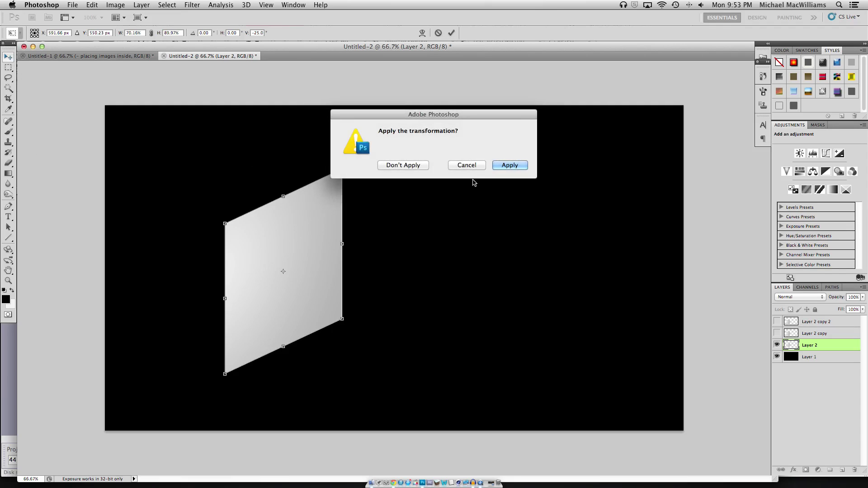
left_click(509, 165)
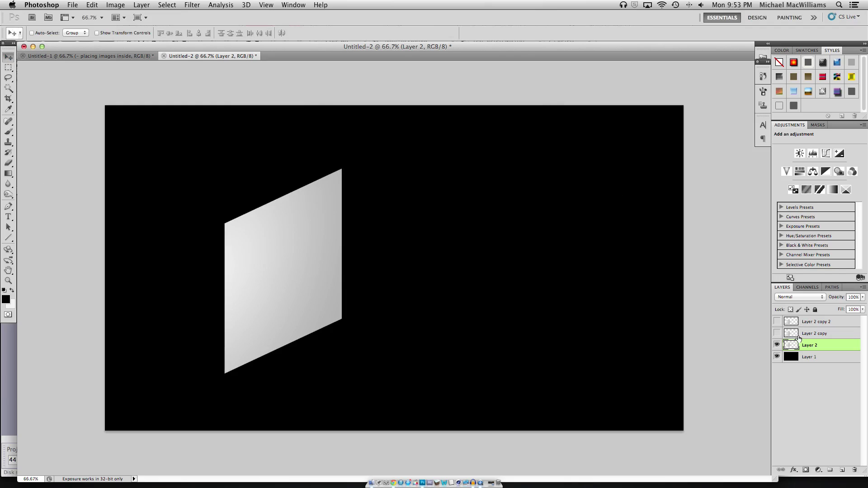
- Show Layer 2 copy, repeat the skew on it, flip it horizontally and join it to Layer 2
left_click(801, 332)
left_click(777, 333)
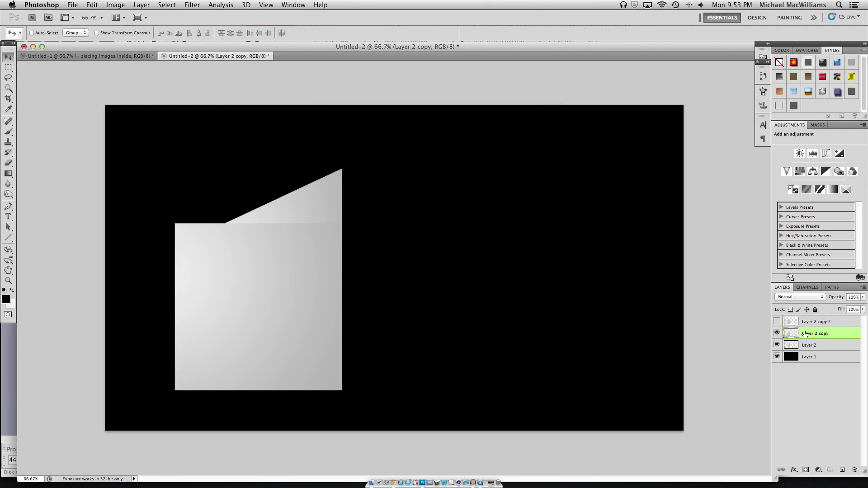
left_click(92, 4)
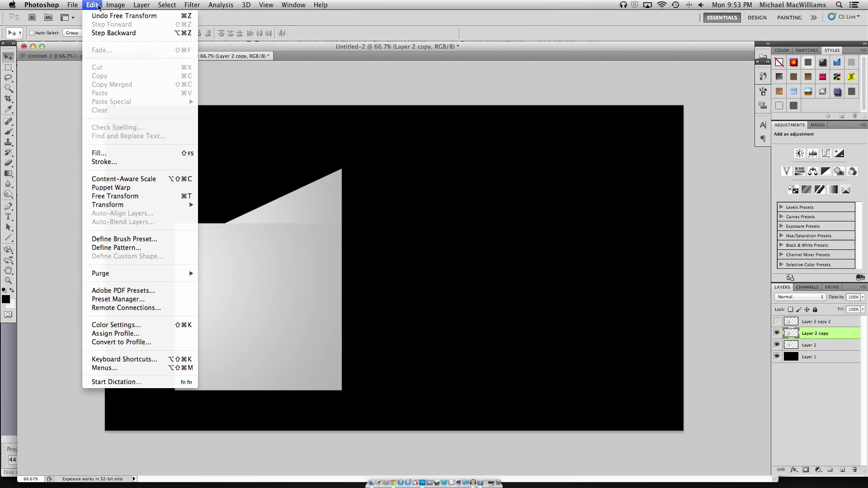
mouse_move(172, 206)
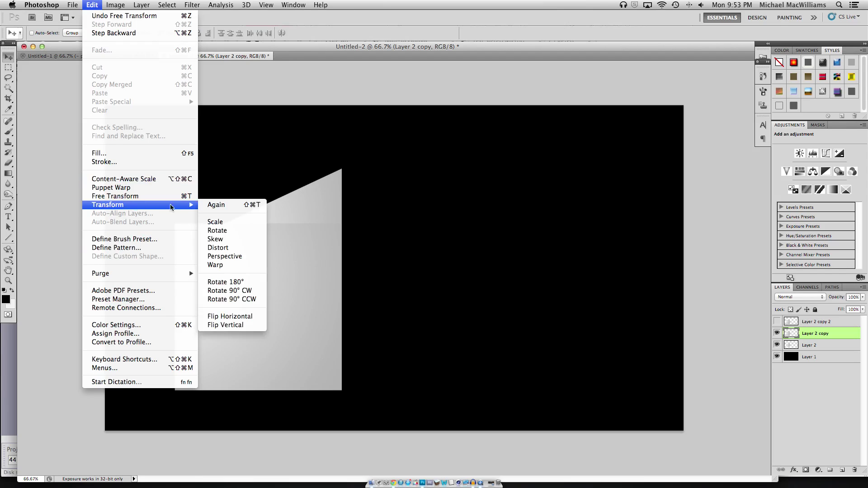
left_click(211, 208)
left_click(92, 5)
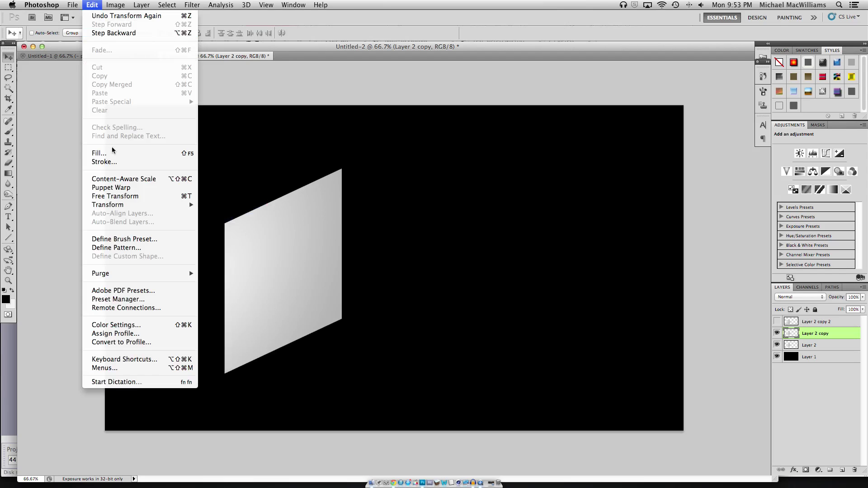
mouse_move(125, 206)
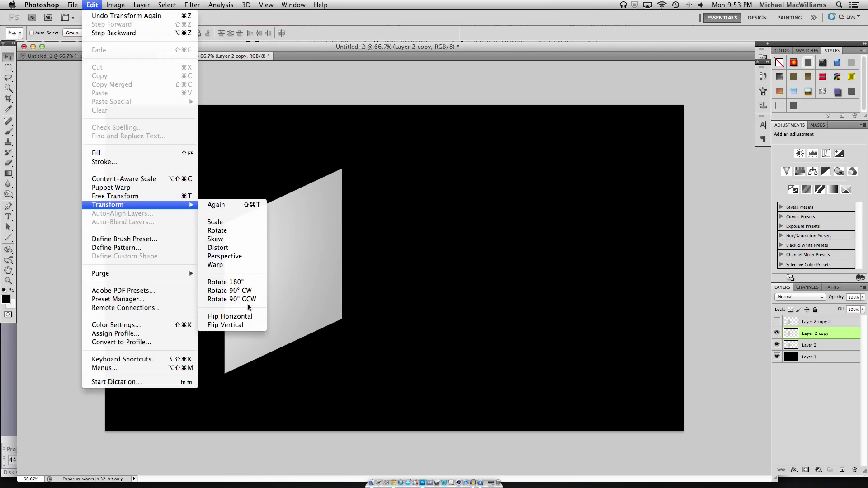
left_click(244, 316)
left_click_drag(281, 276, 399, 275)
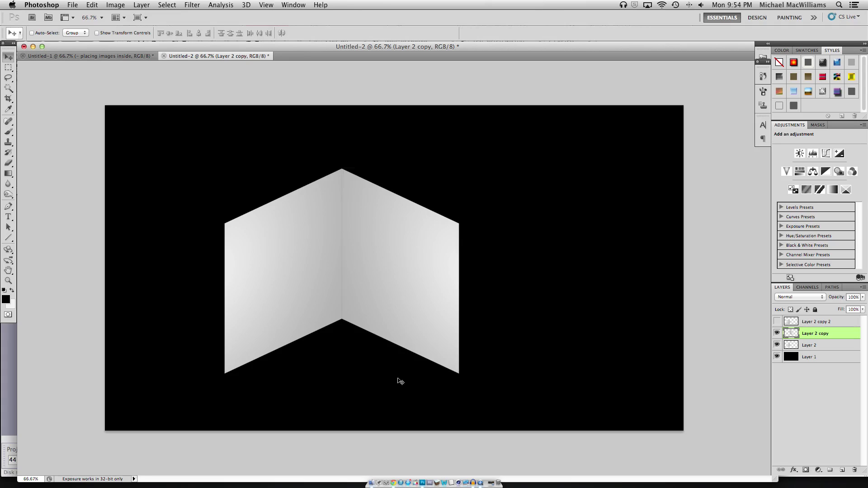
- Rotate Layer 2 and Layer 2 copy together by 180° into a V-shaped pair
left_click(816, 347, "shift")
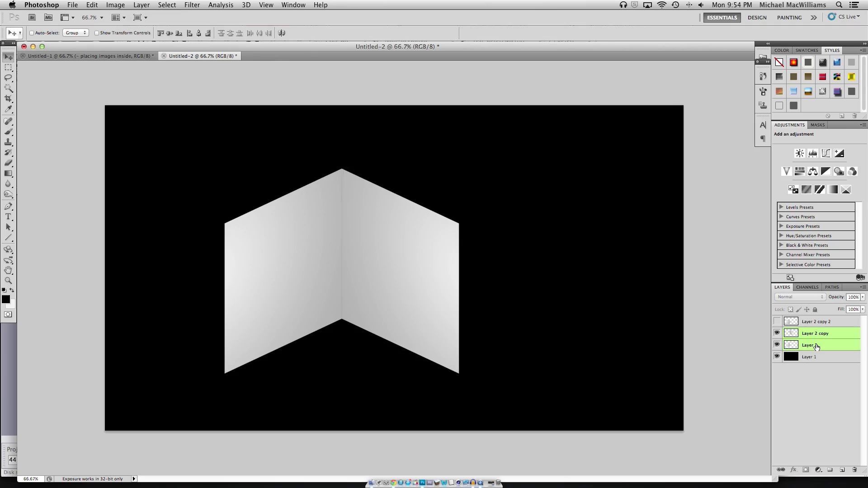
left_click(116, 6)
mouse_move(95, 5)
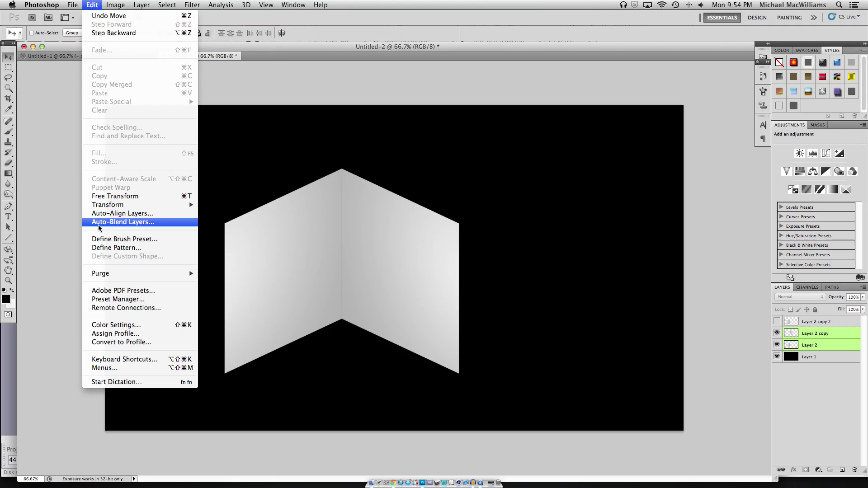
mouse_move(105, 209)
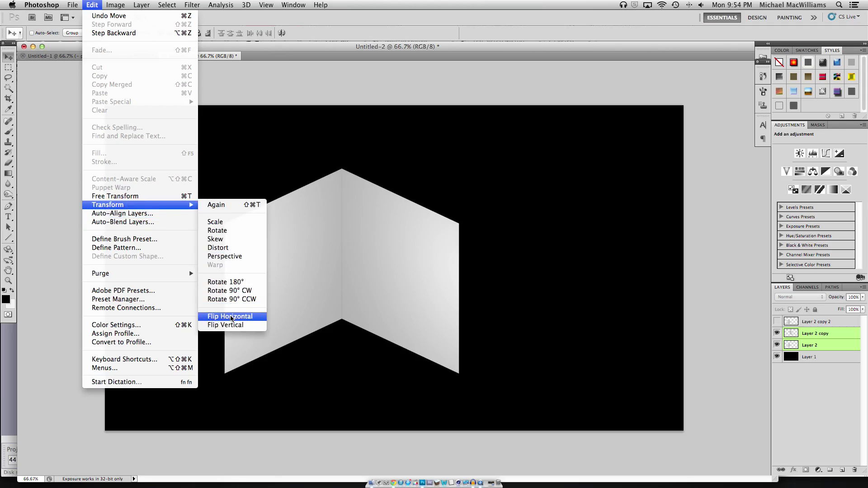
left_click(231, 282)
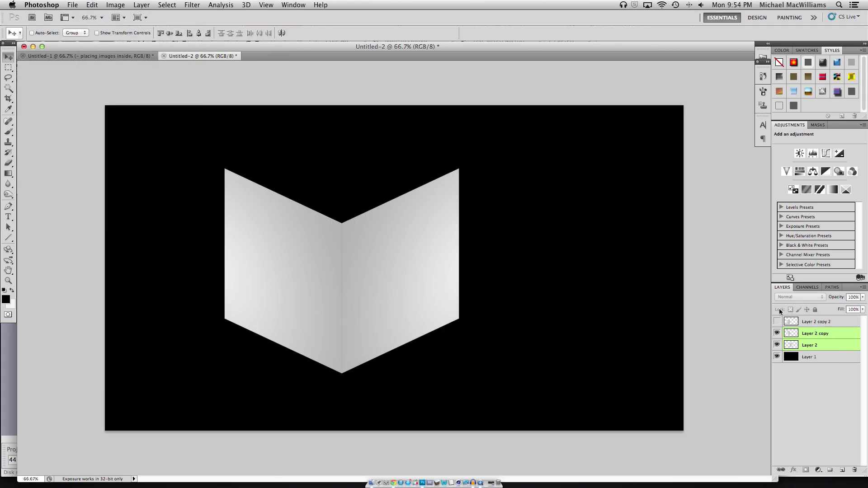
left_click(9, 67)
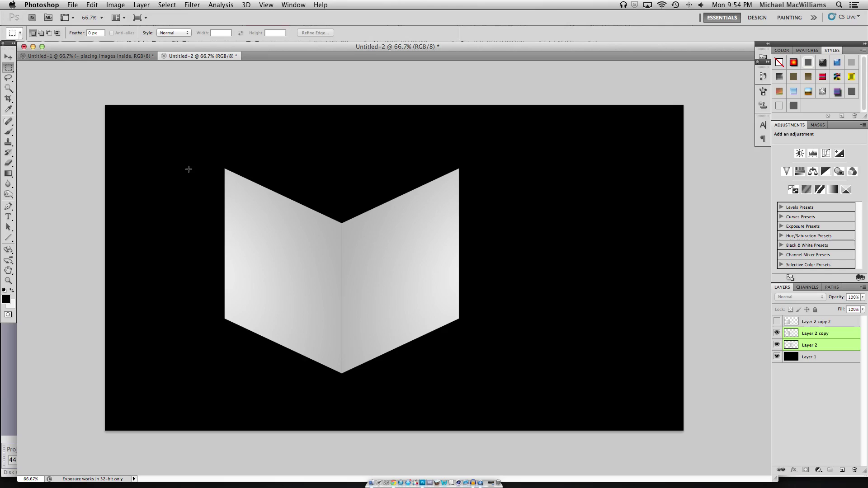
left_click(8, 57)
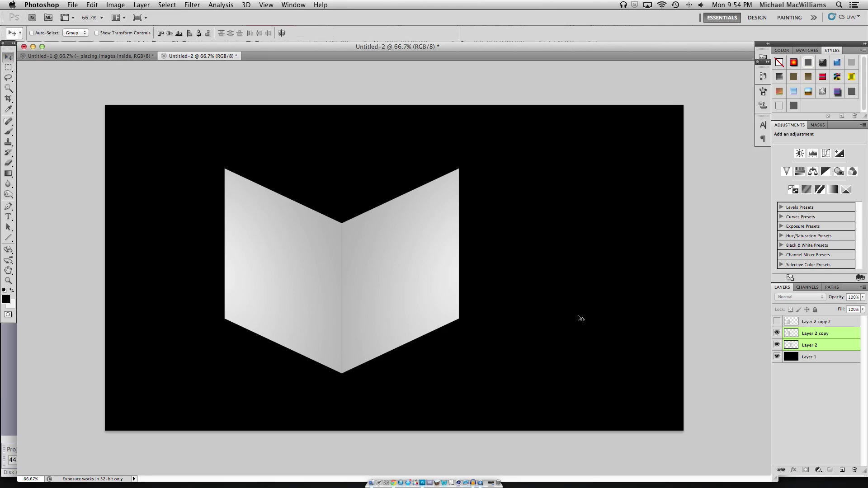
- Rotate Layer 2 copy 2 by 45°, flatten it into the top rhombus, and nudge it down onto the sides
left_click(808, 323)
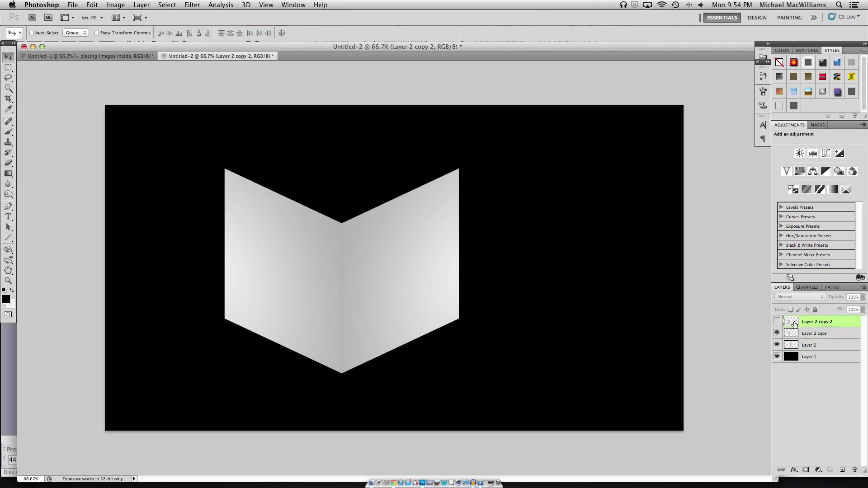
left_click(777, 322)
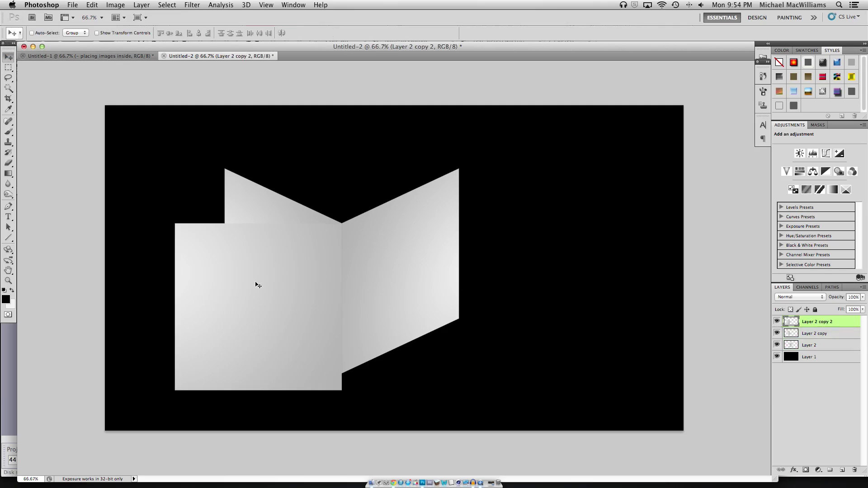
key("ctrl+t")
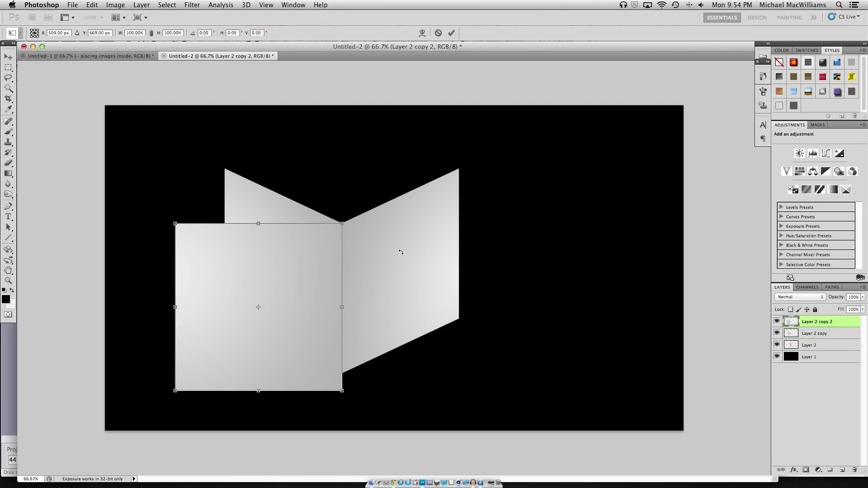
left_click_drag(401, 252, 316, 135)
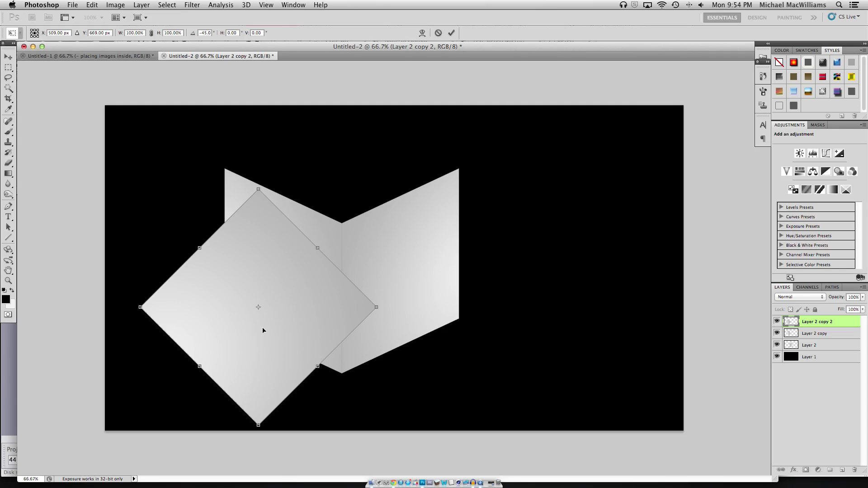
left_click_drag(263, 330, 340, 203)
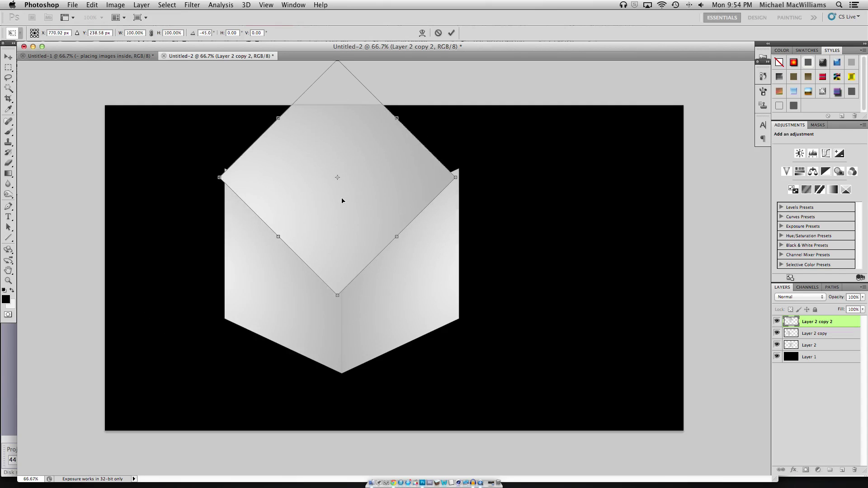
left_click_drag(342, 200, 347, 194)
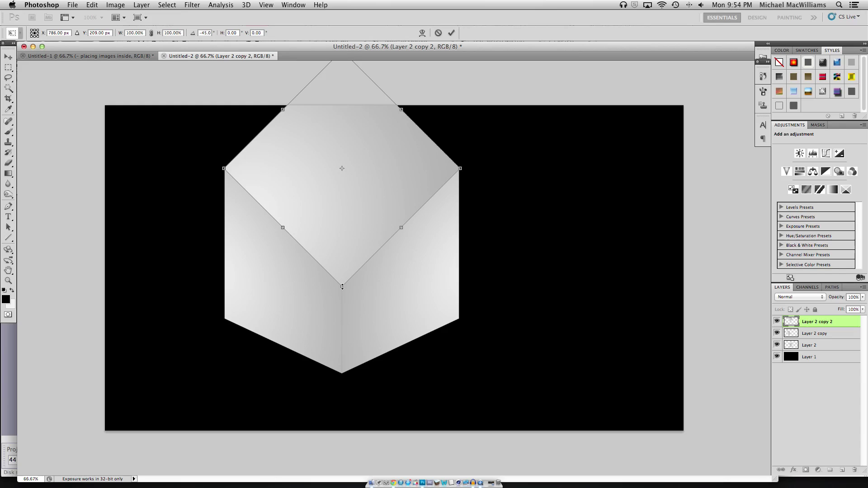
left_click_drag(342, 287, 343, 223)
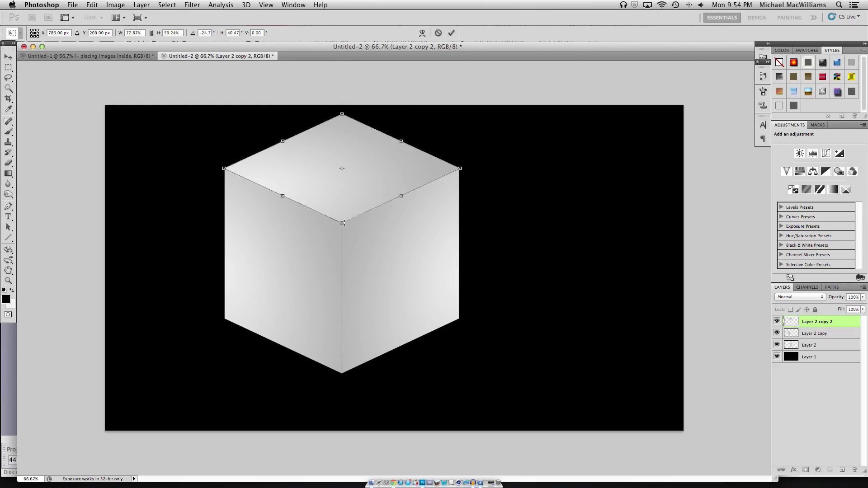
left_click(8, 57)
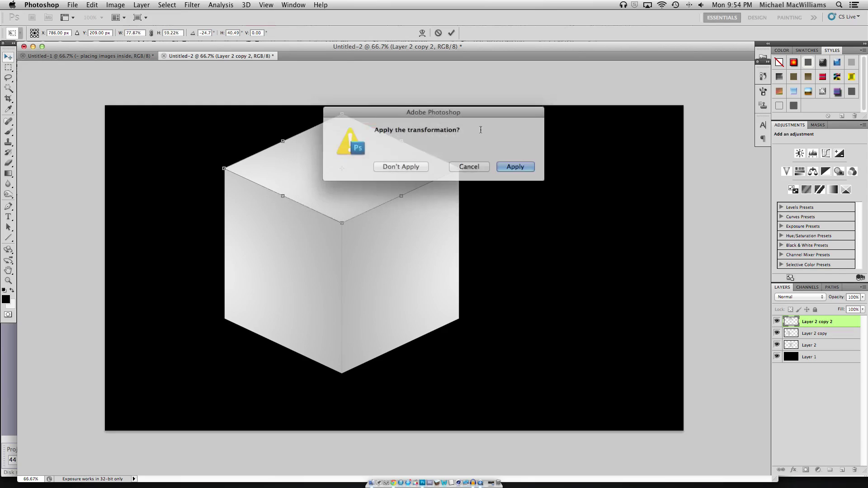
left_click(508, 164)
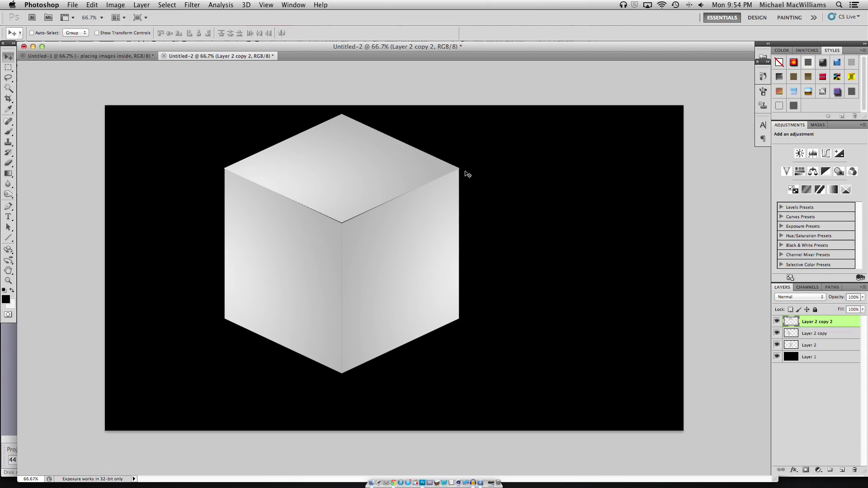
key("Down")
key("Down")
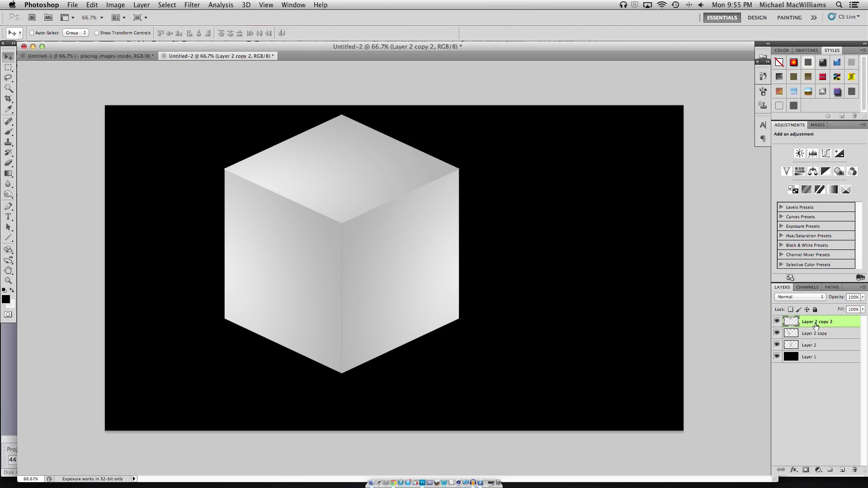
- Group Layer 2 and its two copies as hidden Group 1, then add empty Layer 3
left_click(815, 348, "shift")
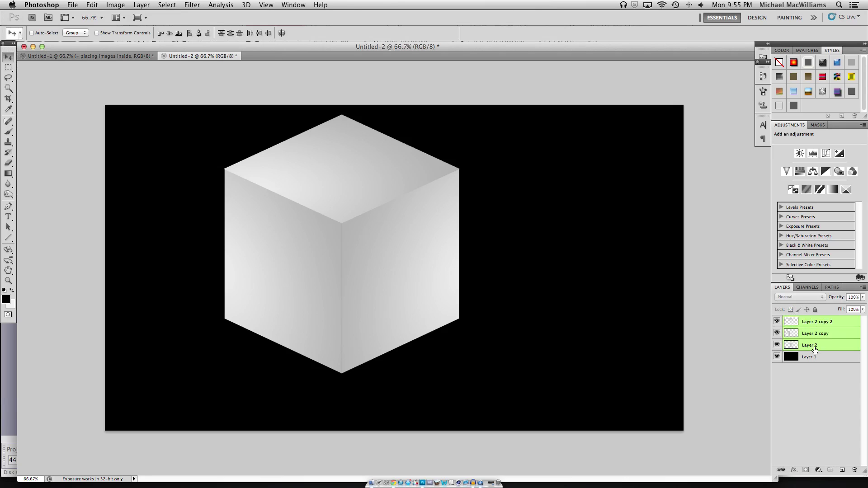
key("super+g")
left_click(776, 321)
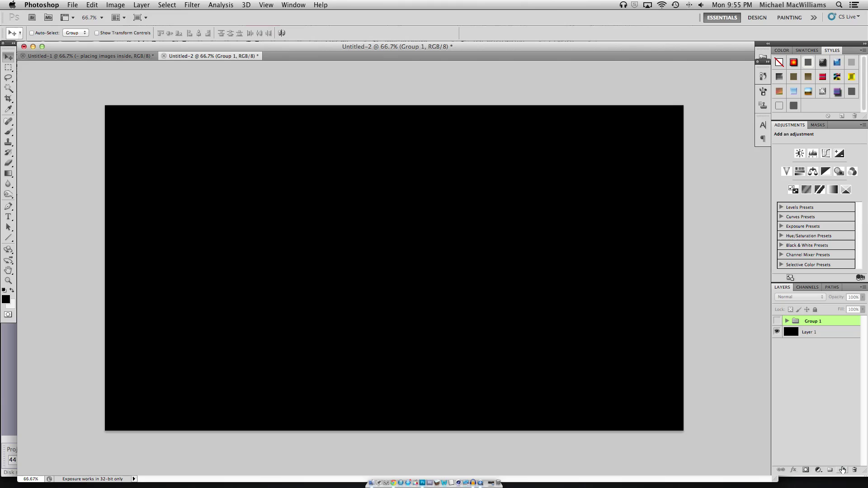
left_click(843, 471)
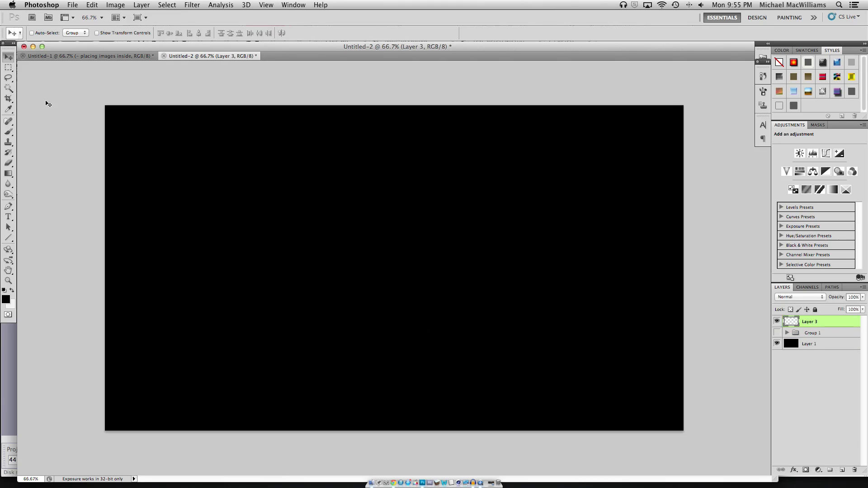
left_click(6, 68)
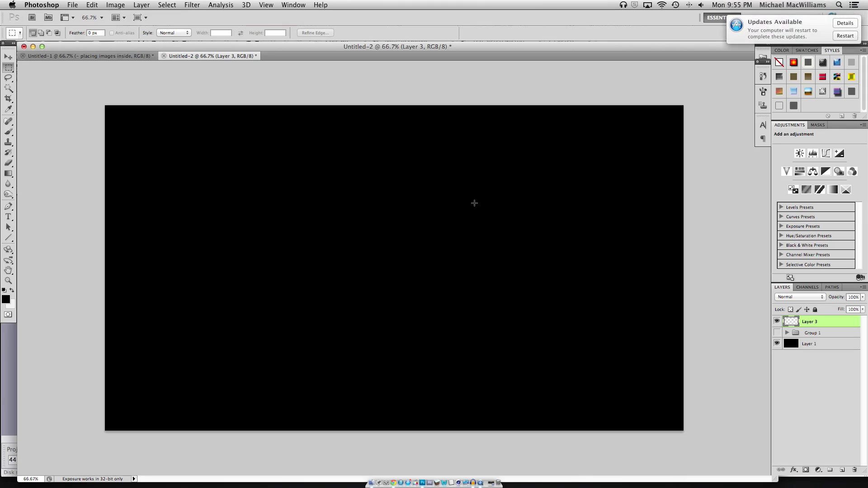
left_click(766, 26)
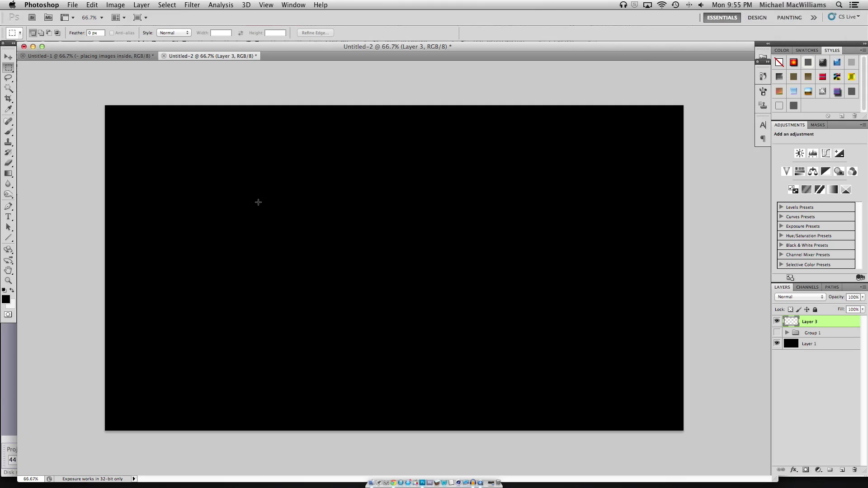
- Select a large central rectangle and set the foreground colour to light blue (#94c3f3)
left_click_drag(282, 218, 499, 332)
left_click(7, 299)
left_click(710, 331)
left_click(793, 323)
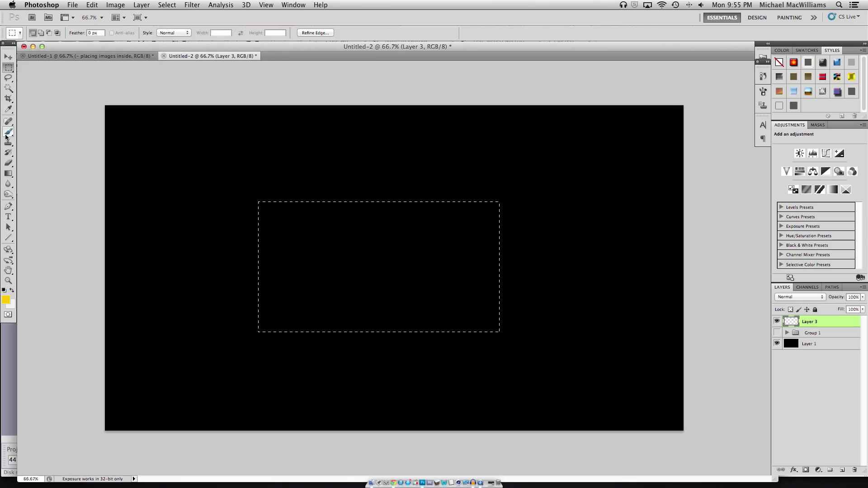
left_click(7, 300)
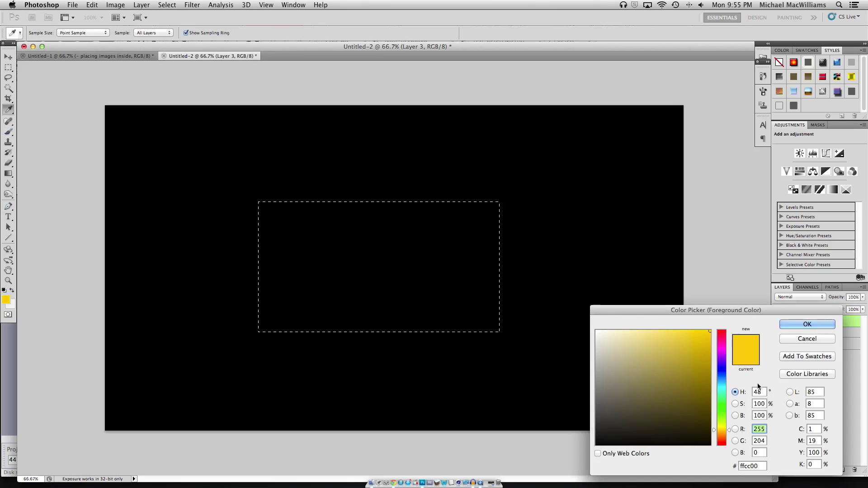
left_click(718, 378)
left_click(642, 331)
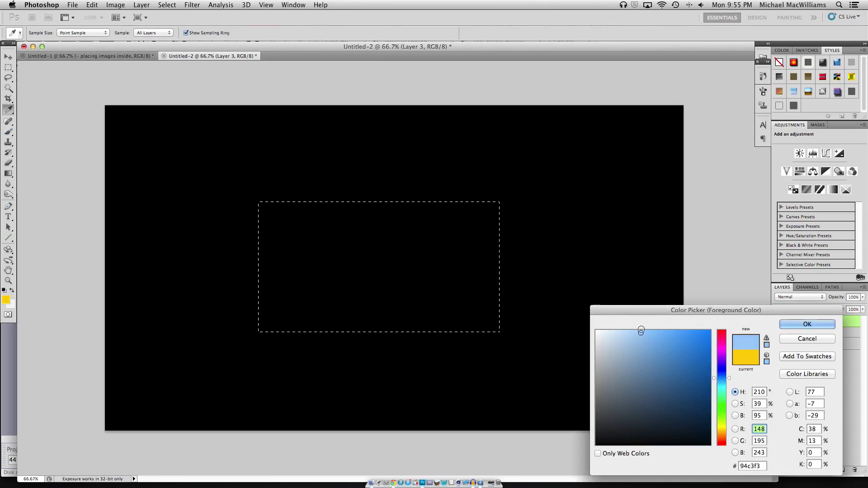
left_click(799, 324)
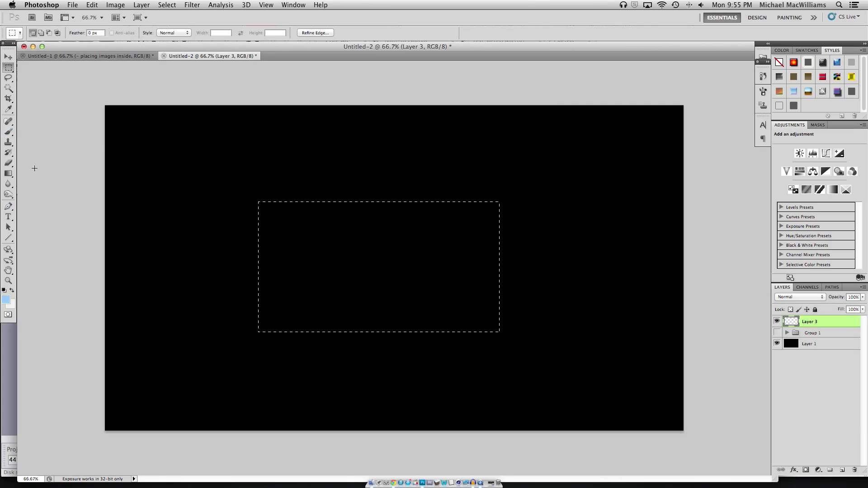
- Paint Bucket fill the rectangle light blue and deselect it
left_click(9, 173)
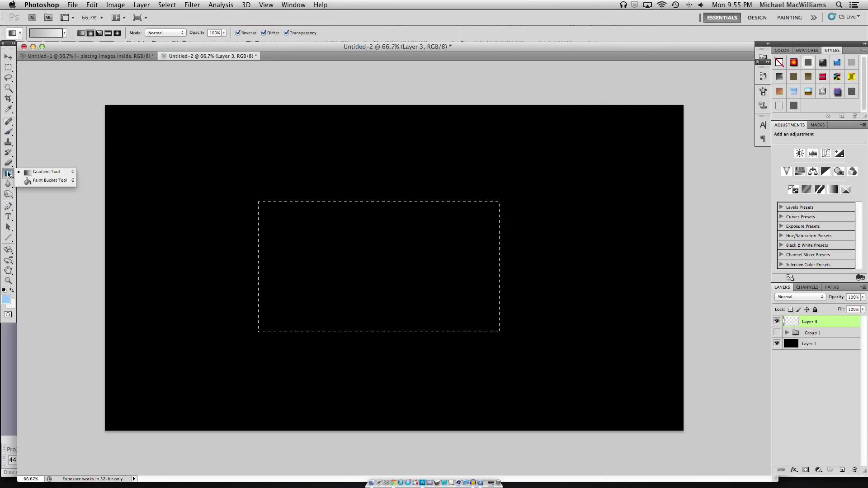
left_click(45, 180)
left_click(325, 238)
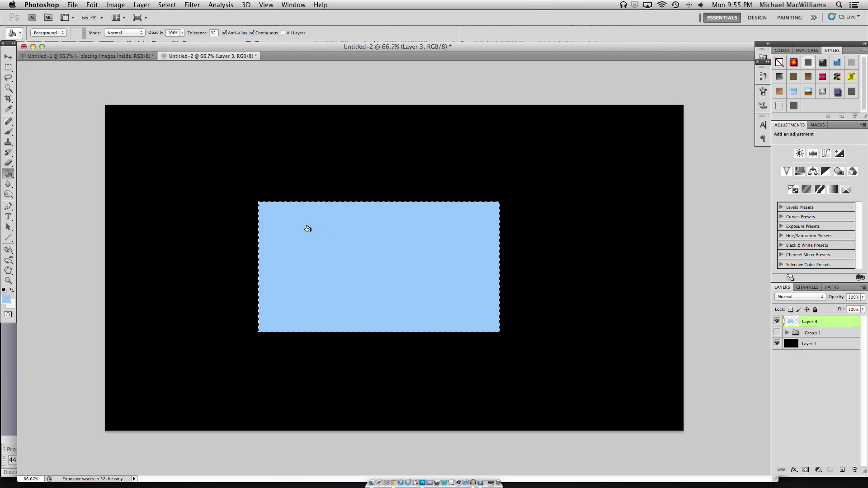
key("m")
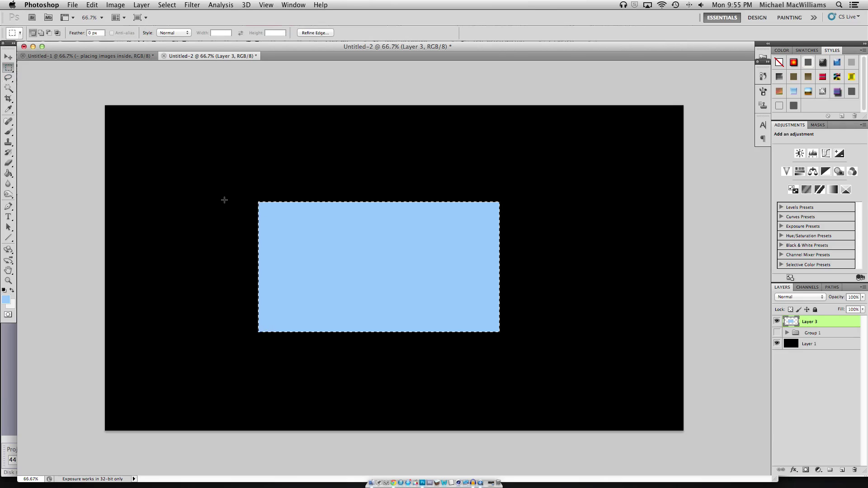
left_click(216, 157)
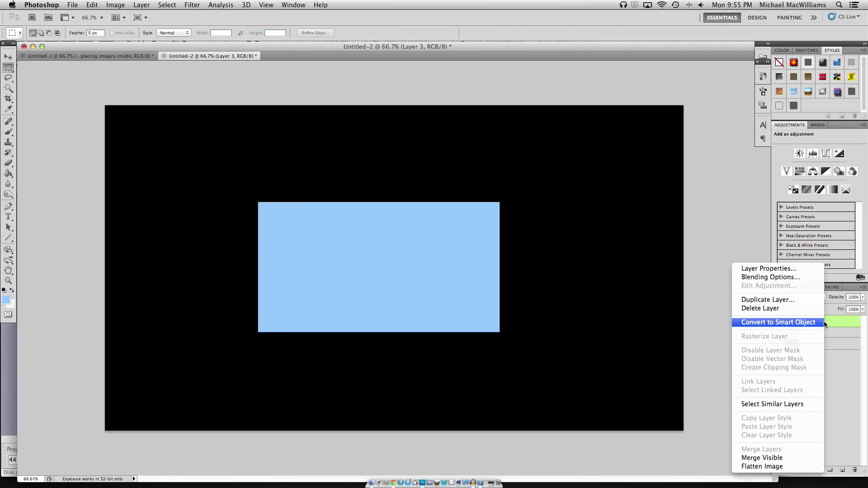
- Duplicate Layer 3 as Layer 3 copy, place it below Layer 3, and shift it up and right
right_click(822, 322)
left_click(766, 301)
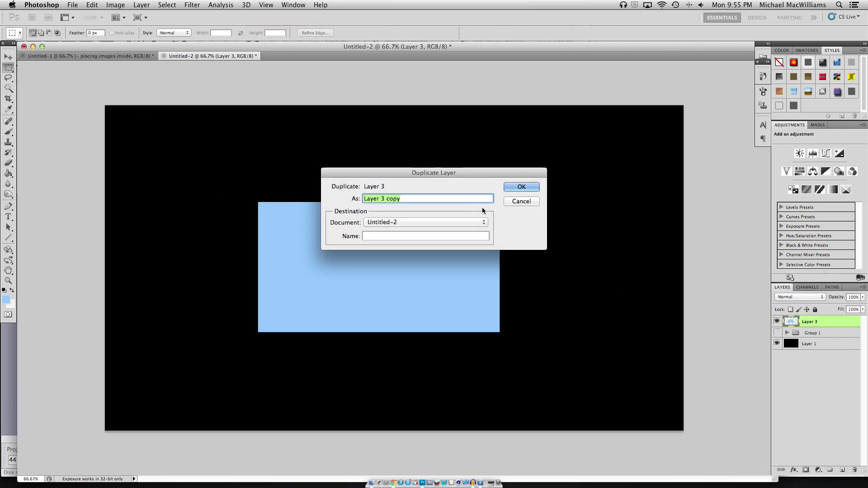
left_click(512, 188)
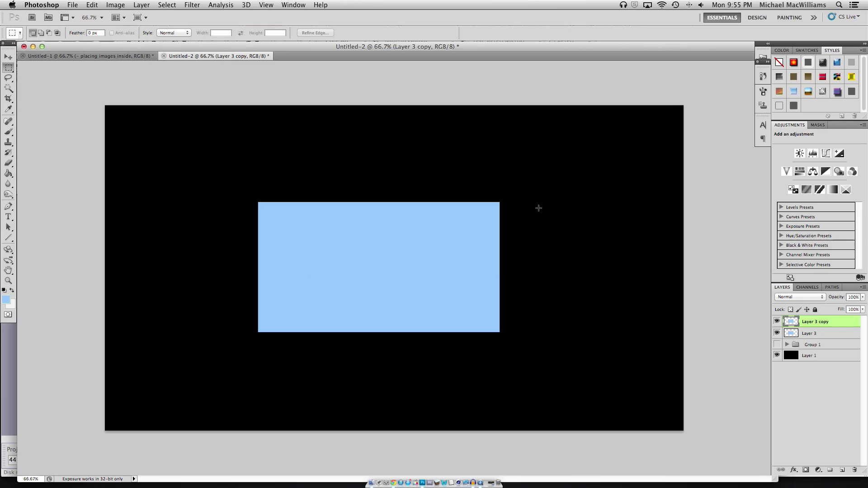
left_click_drag(817, 324, 817, 337)
left_click(8, 56)
left_click_drag(412, 290, 487, 229)
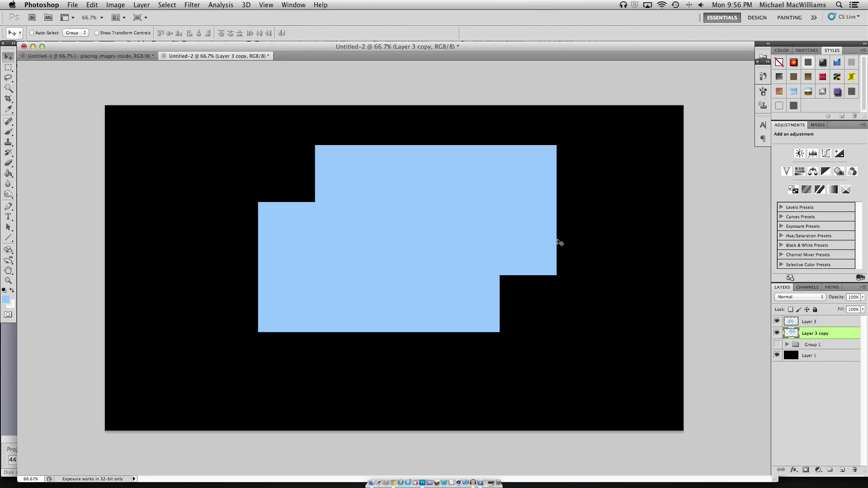
- Show rulers and add horizontal guides at the top and bottom edges of both rectangles
key("super+r")
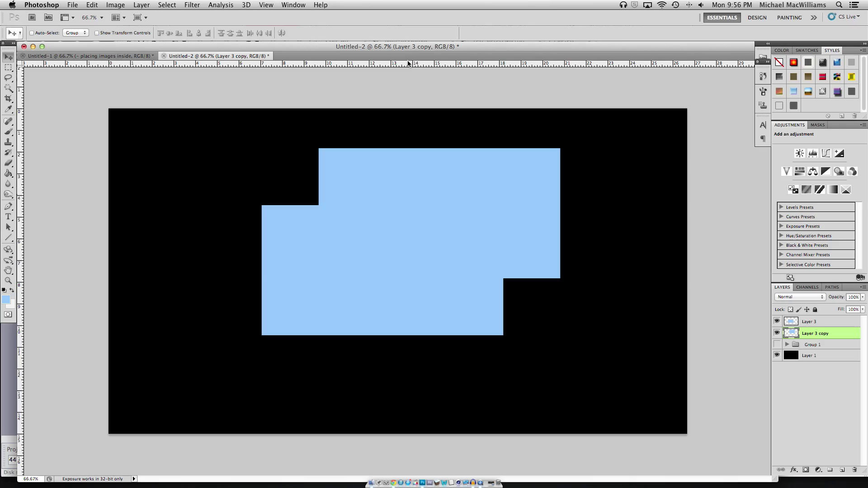
left_click_drag(410, 65, 406, 148)
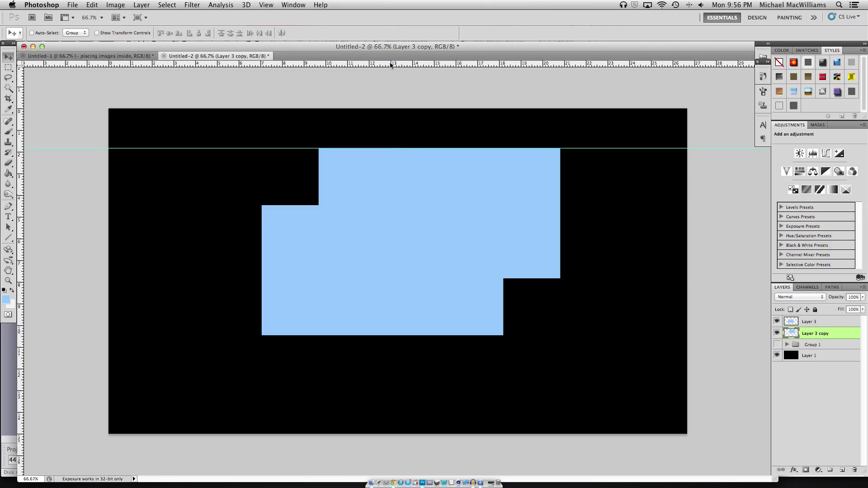
left_click_drag(391, 64, 433, 280)
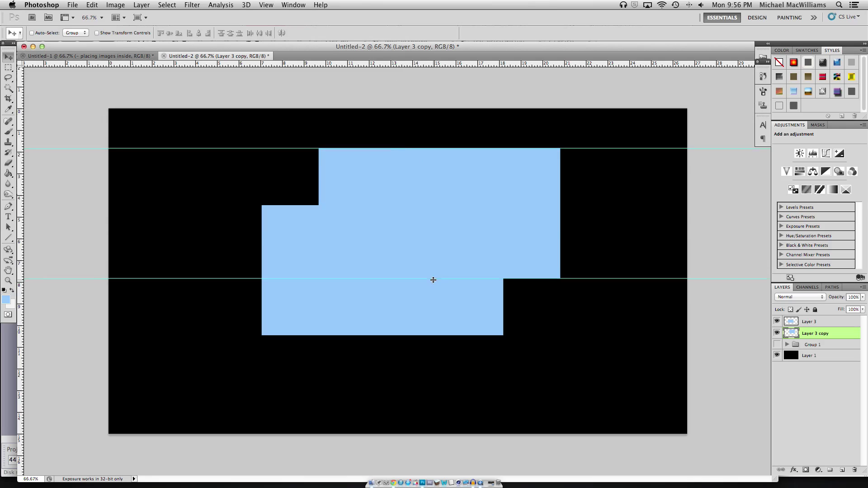
left_click(808, 322)
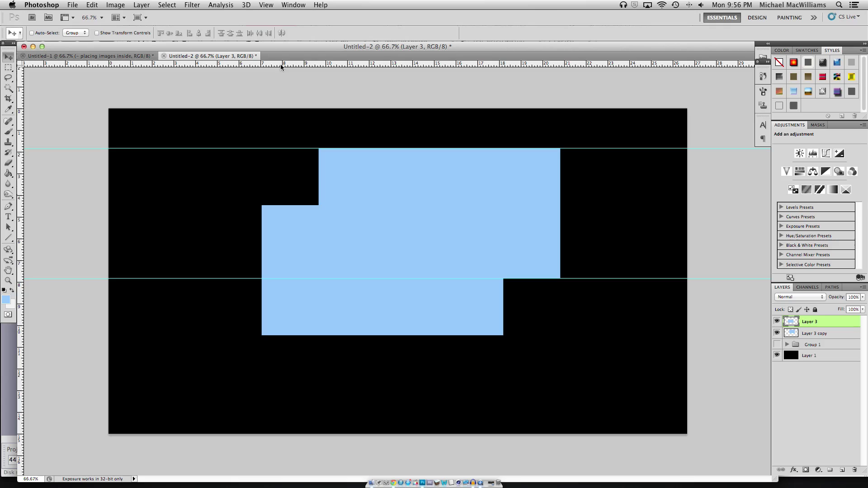
left_click_drag(281, 66, 285, 208)
left_click_drag(291, 65, 305, 342)
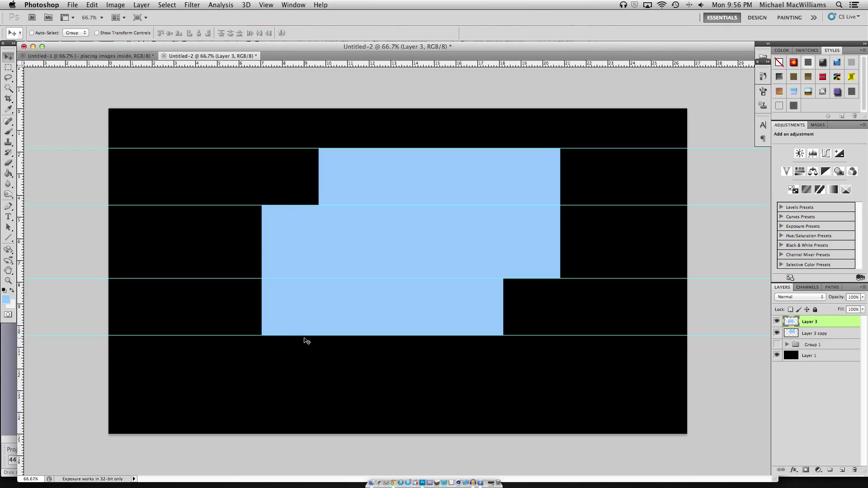
- Add vertical guides at the left and right edges of both rectangles
left_click_drag(21, 254, 262, 258)
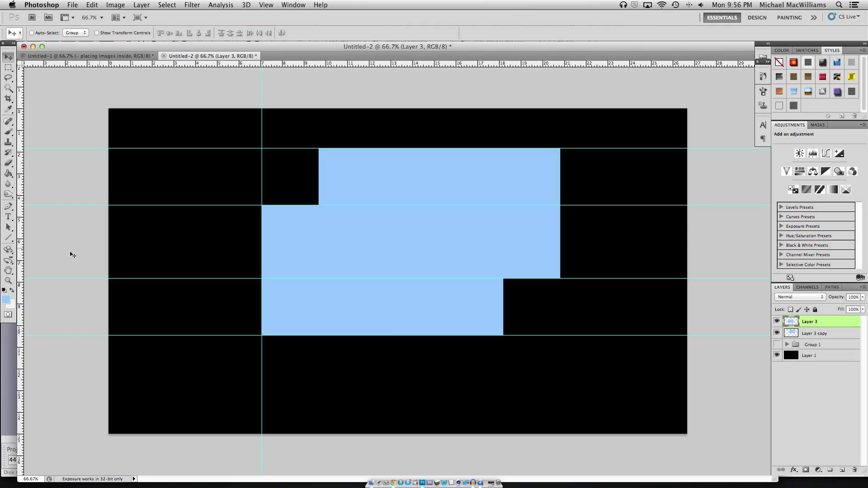
left_click_drag(20, 256, 503, 263)
left_click(807, 334)
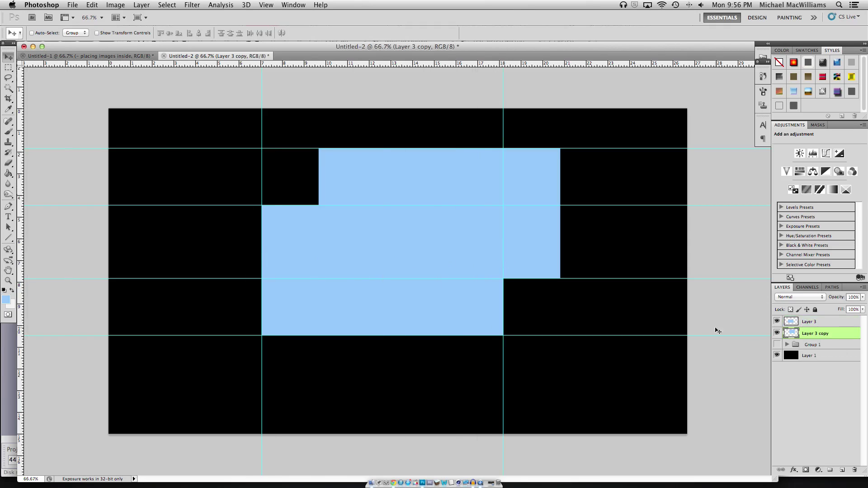
left_click_drag(19, 272, 560, 272)
left_click_drag(20, 288, 318, 244)
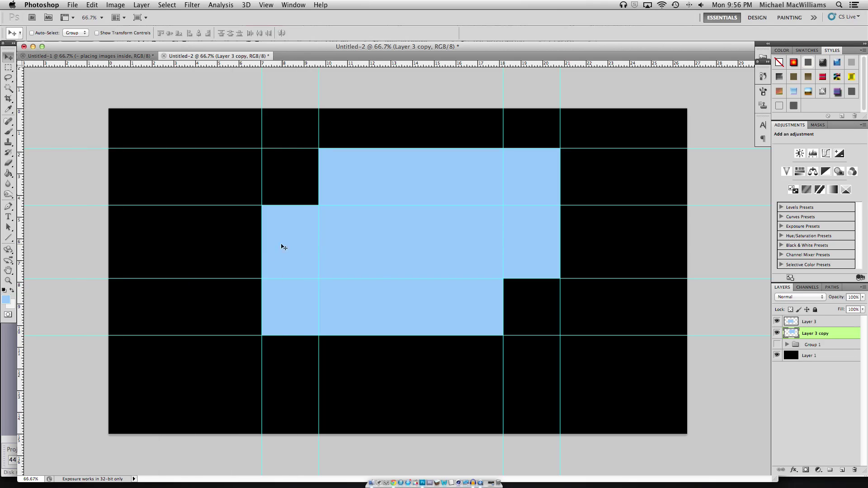
- On new Layer 4, pen-trace the slanted top face between the rectangles' corners and make it a selection
left_click(816, 326)
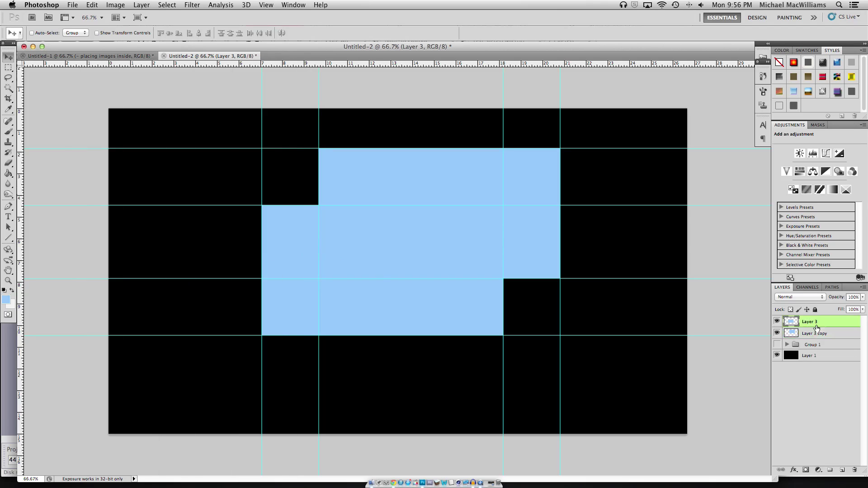
left_click(842, 470)
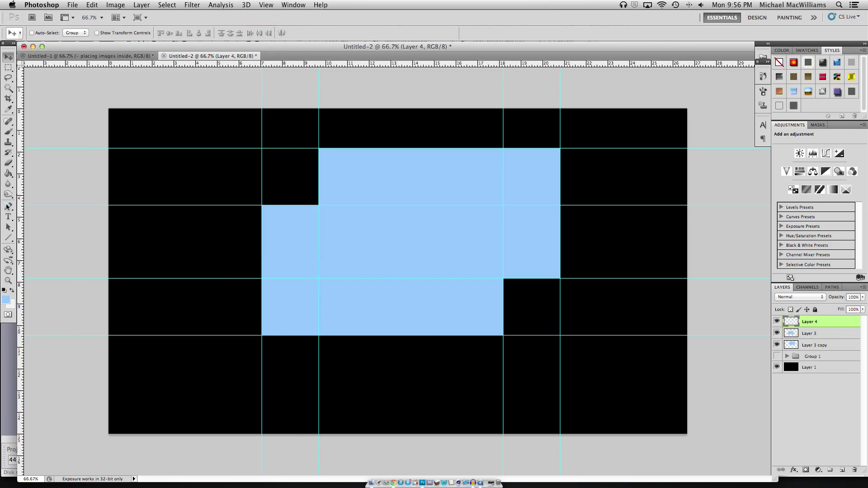
left_click(8, 206)
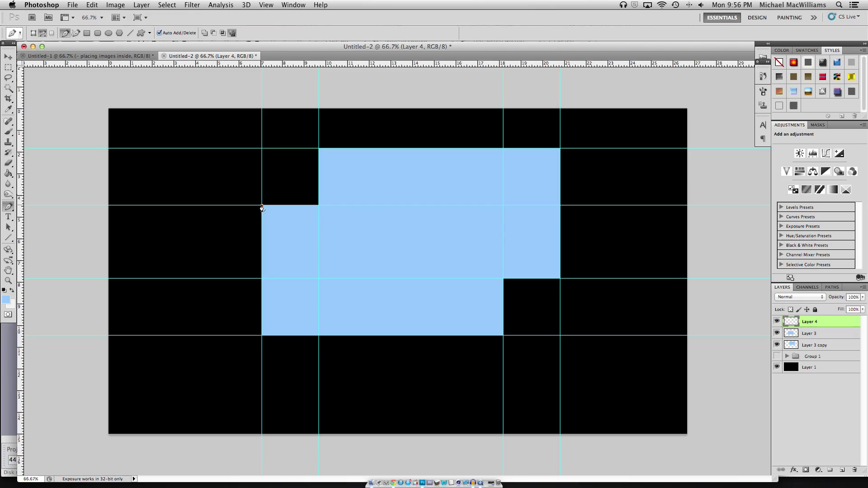
left_click(319, 149)
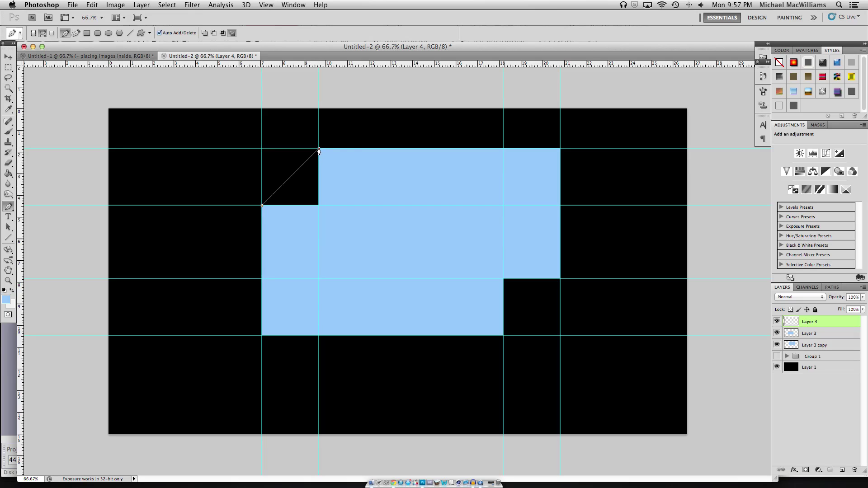
left_click(560, 149)
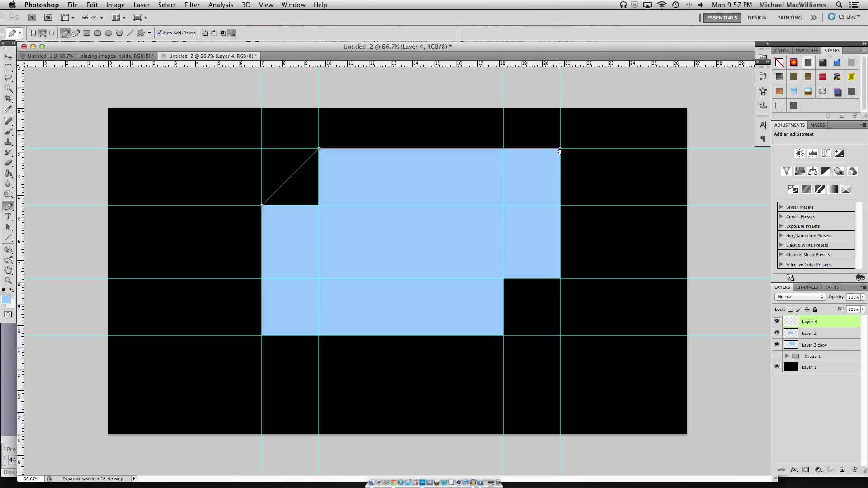
left_click(503, 207)
left_click(262, 206)
key("super+Return")
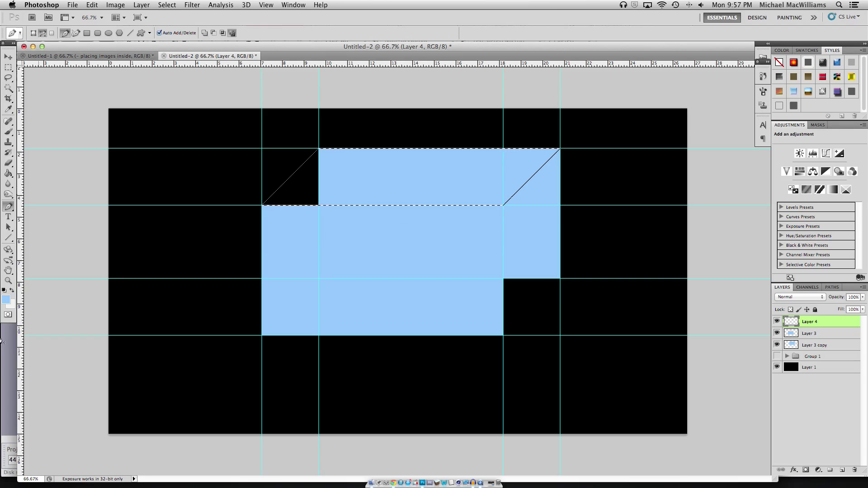
- Fill the top-face selection light blue and deselect
left_click(8, 173)
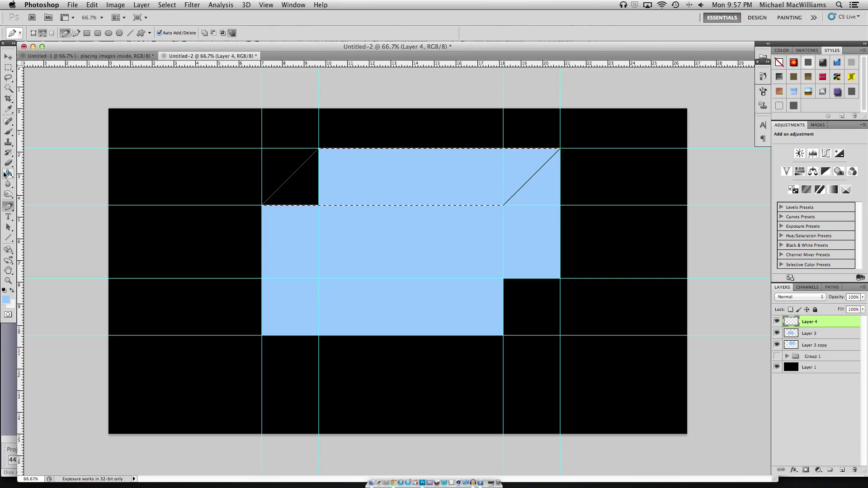
left_click(335, 180)
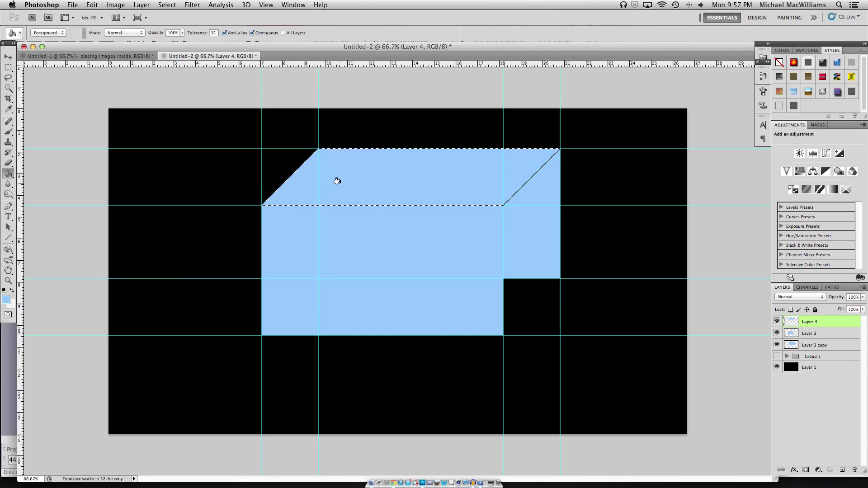
left_click(8, 66)
left_click(349, 162)
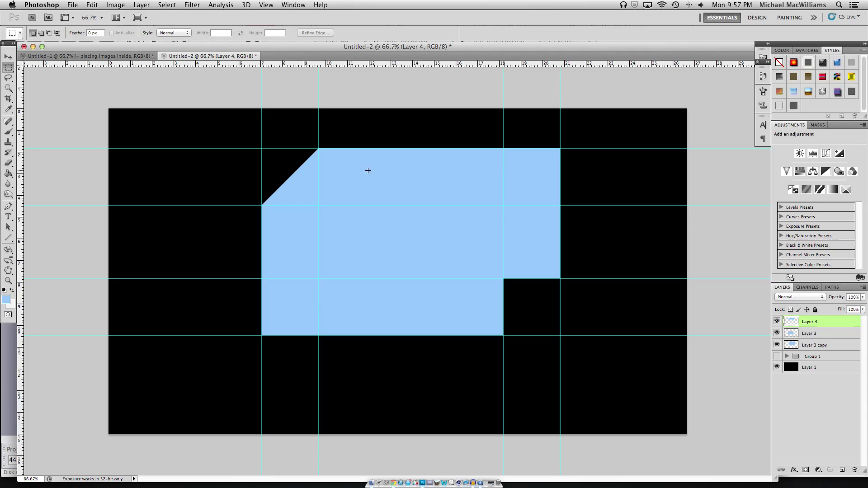
- On new Layer 5, pen-trace the right side face between the rectangles and make it a selection
left_click(843, 470)
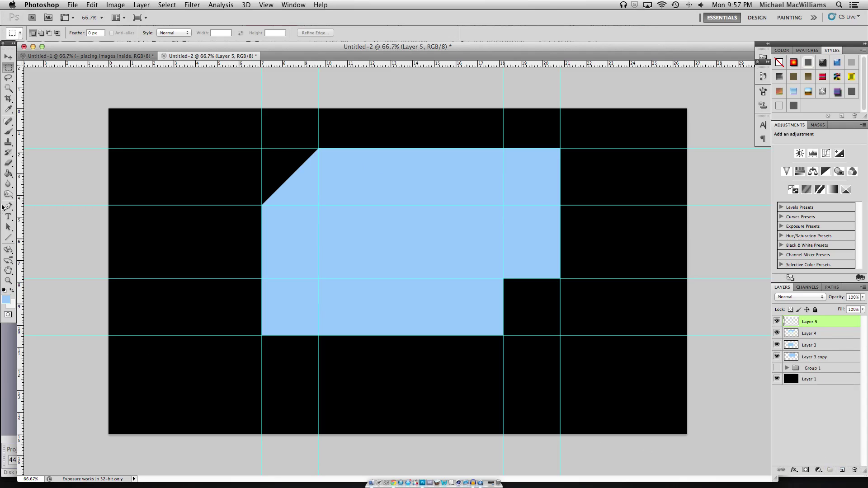
left_click(8, 207)
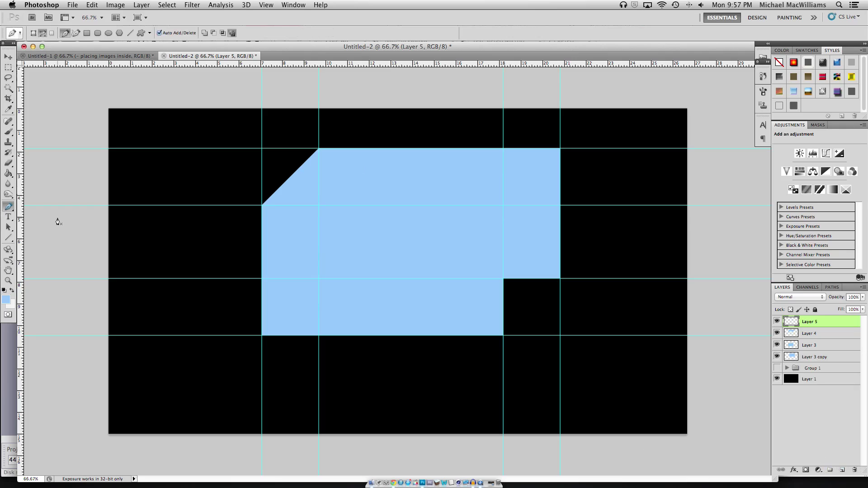
left_click(503, 335)
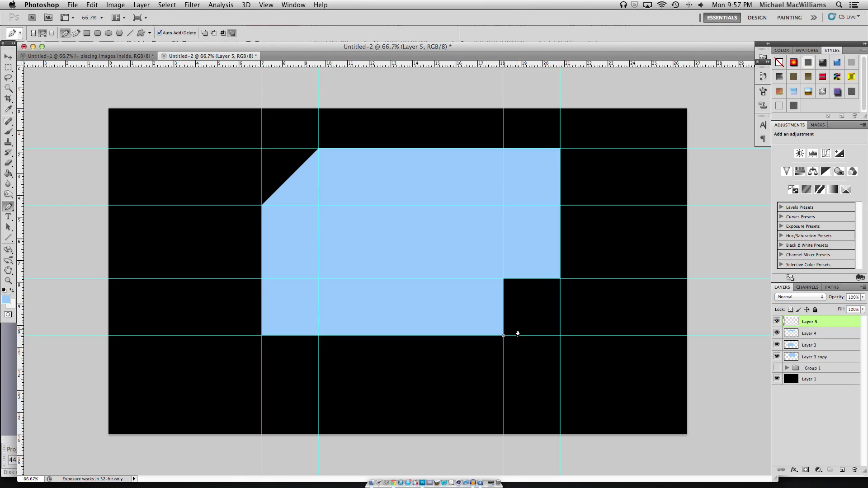
left_click(560, 279)
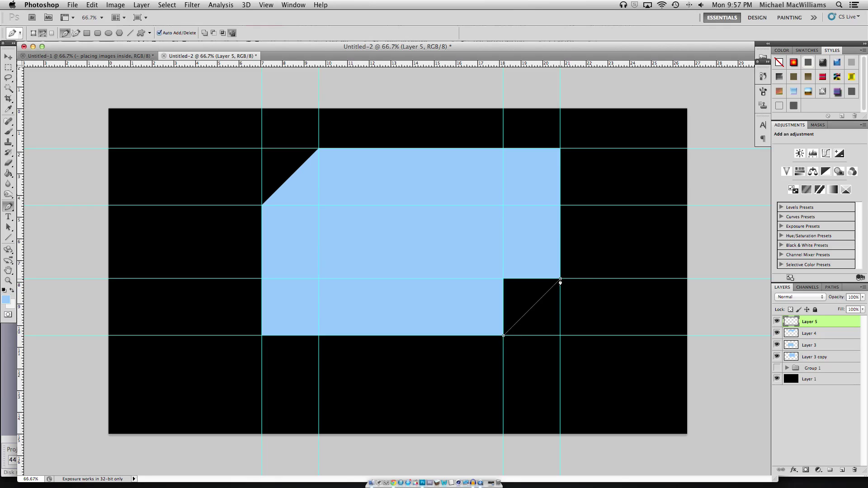
left_click(561, 148)
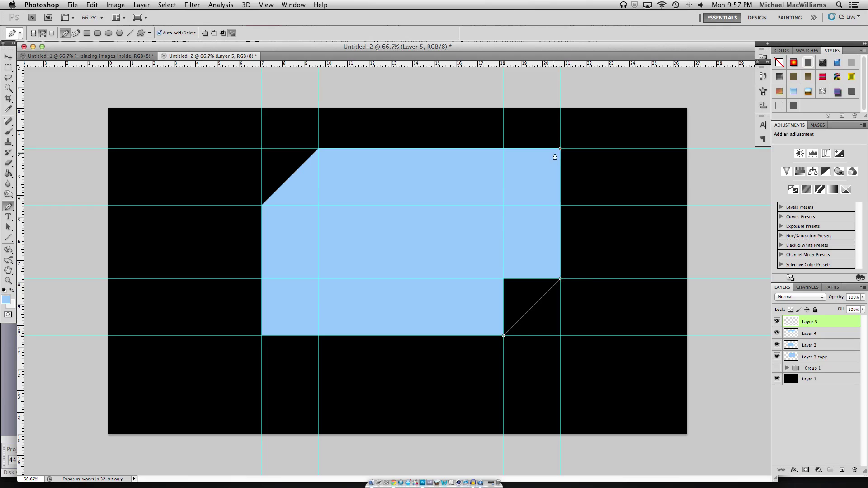
left_click(503, 207)
left_click(504, 337)
key("super+Return")
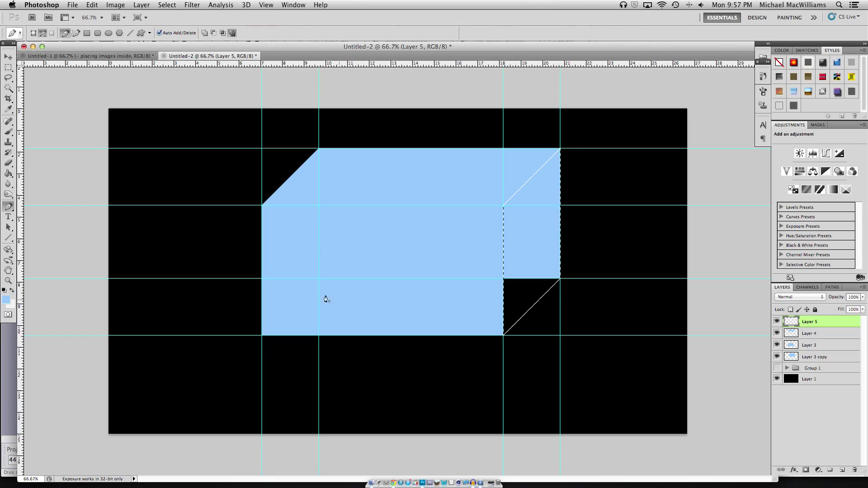
- Fill the side-face selection light blue and deselect
key("g")
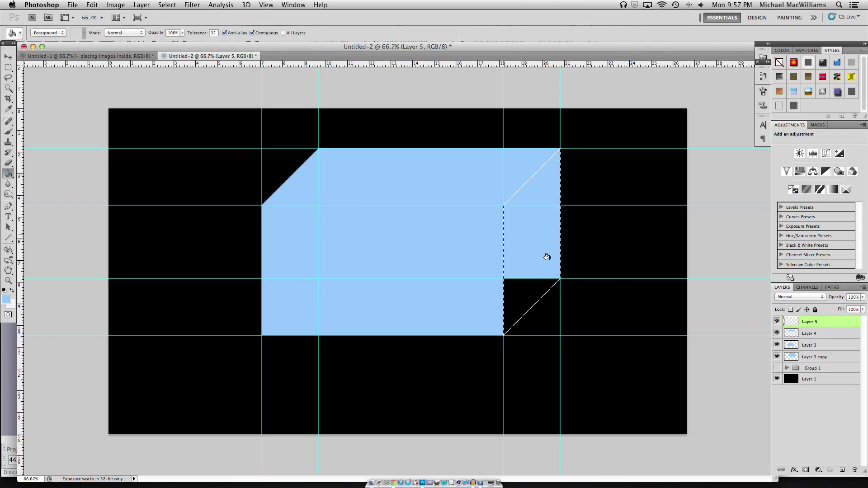
left_click(515, 262)
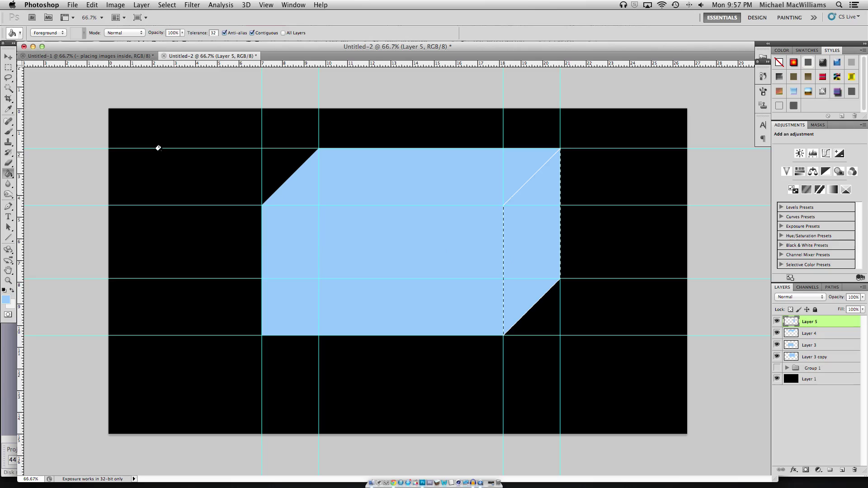
left_click(10, 68)
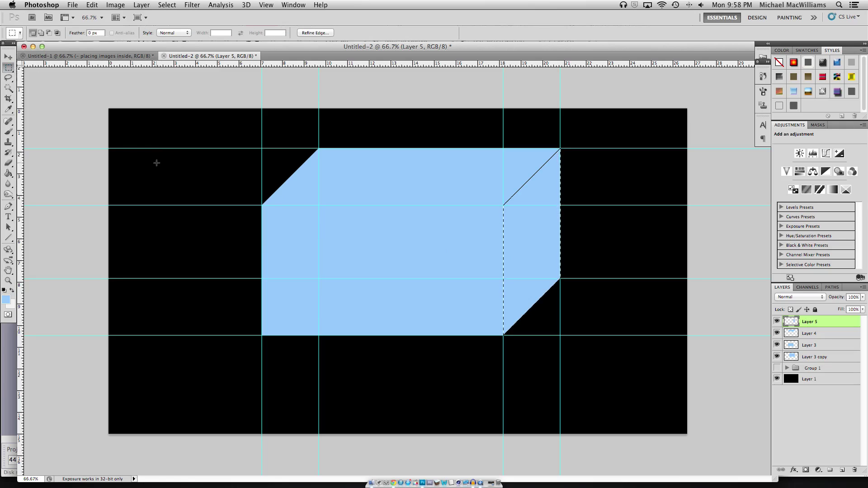
- Give Layer 5's side face a Color Overlay of darker blue #85b6e7, sampled from the front face
left_click(219, 194)
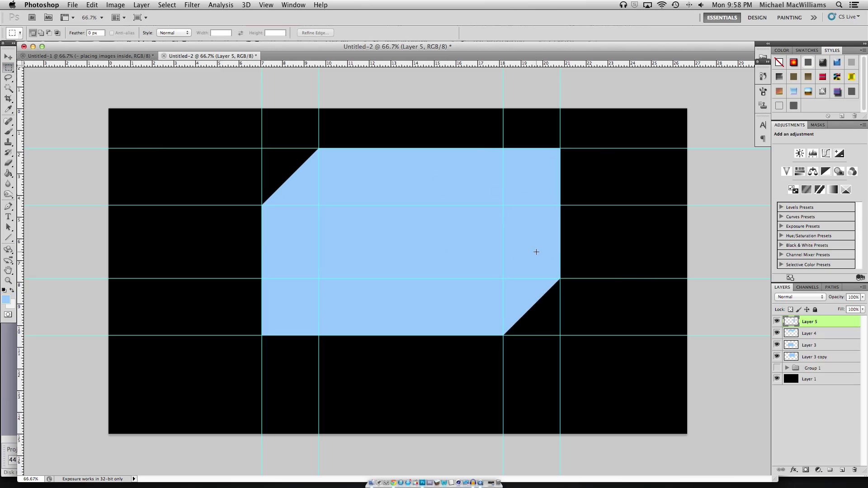
double_click(831, 323)
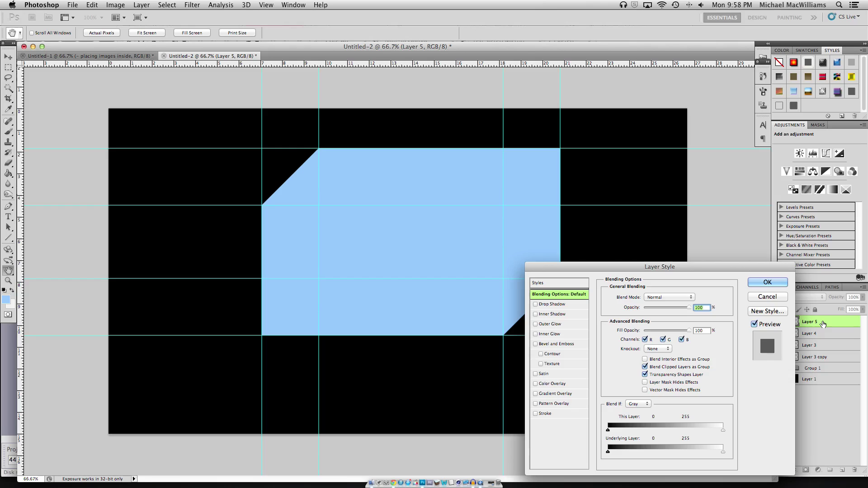
left_click_drag(673, 267, 622, 242)
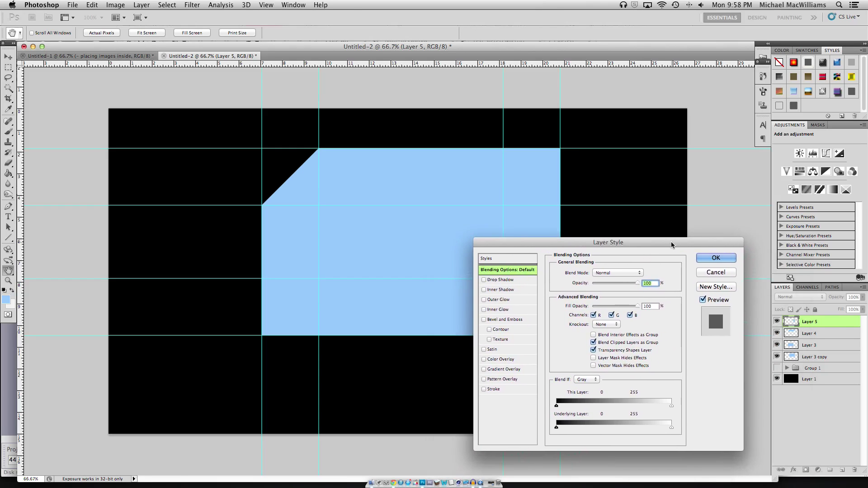
left_click(484, 359)
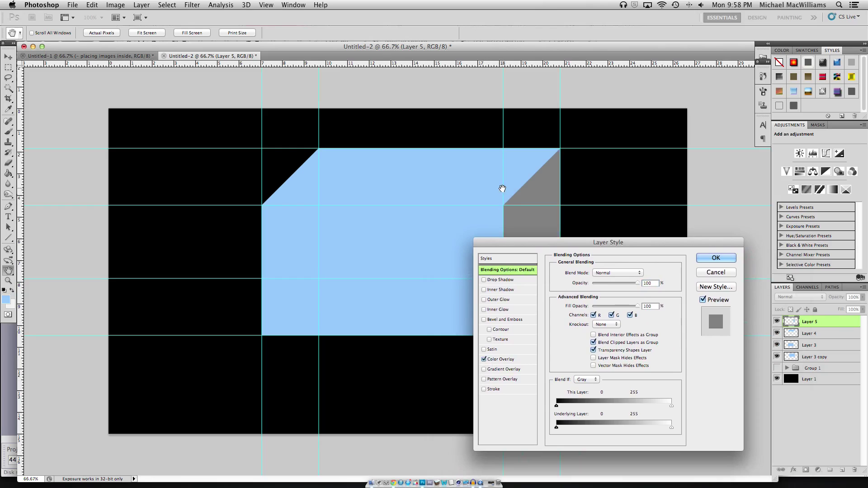
left_click(502, 360)
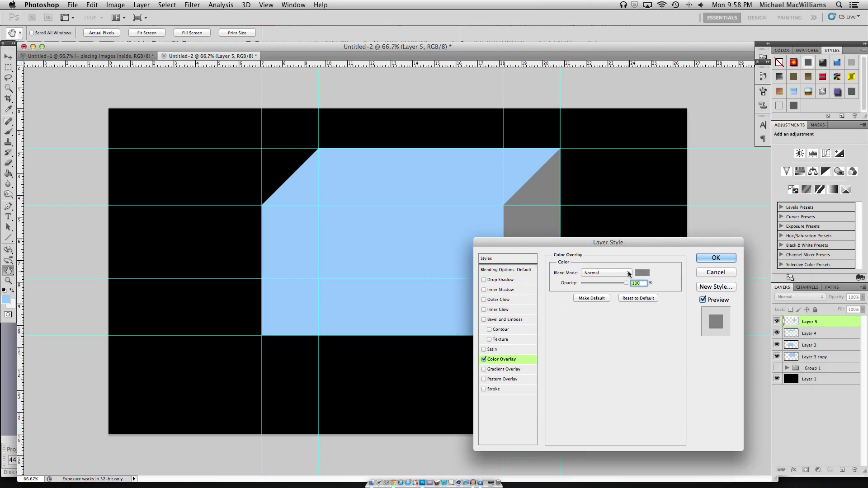
left_click(642, 272)
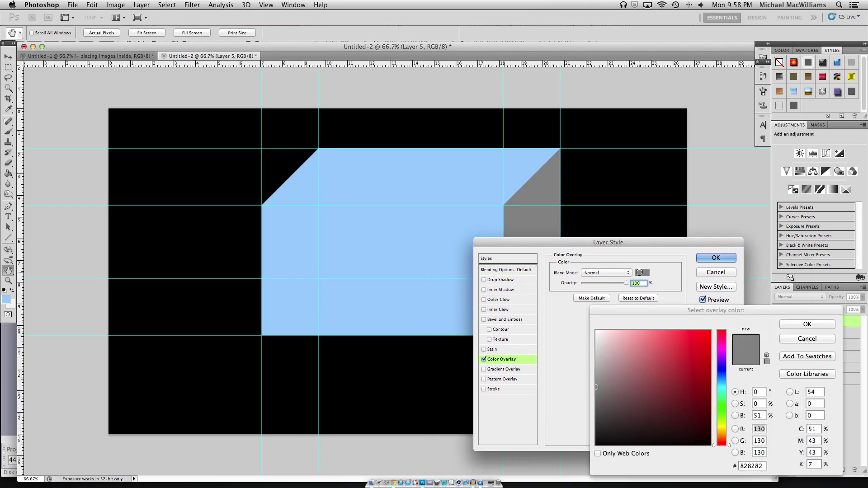
left_click(484, 186)
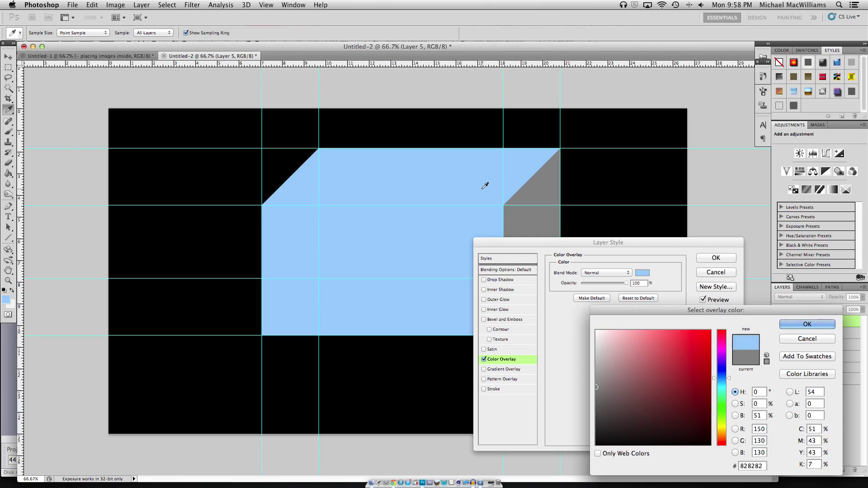
left_click(644, 341)
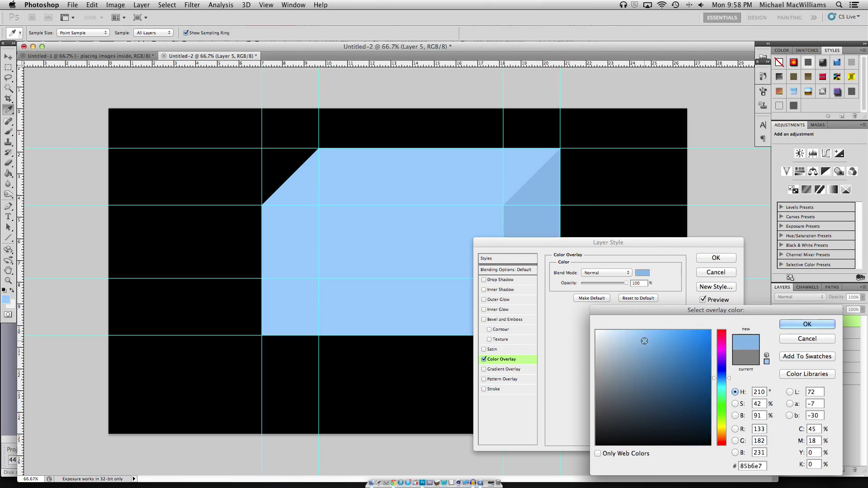
left_click(807, 324)
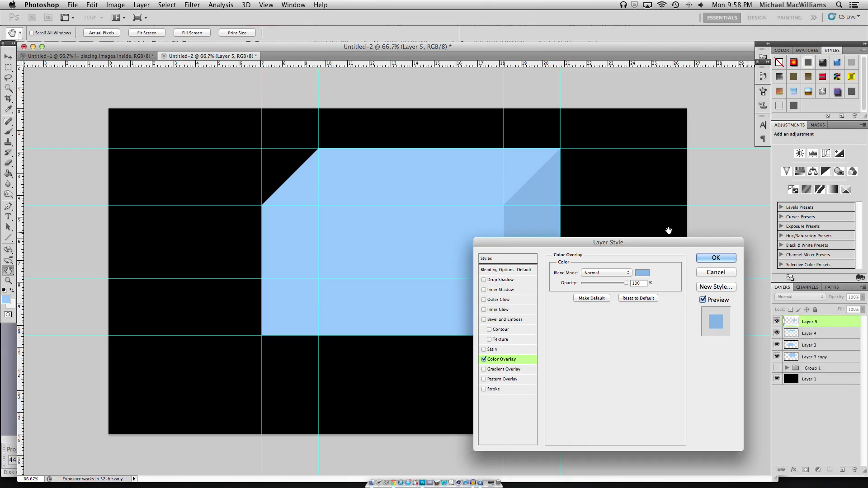
left_click(722, 259)
key("m")
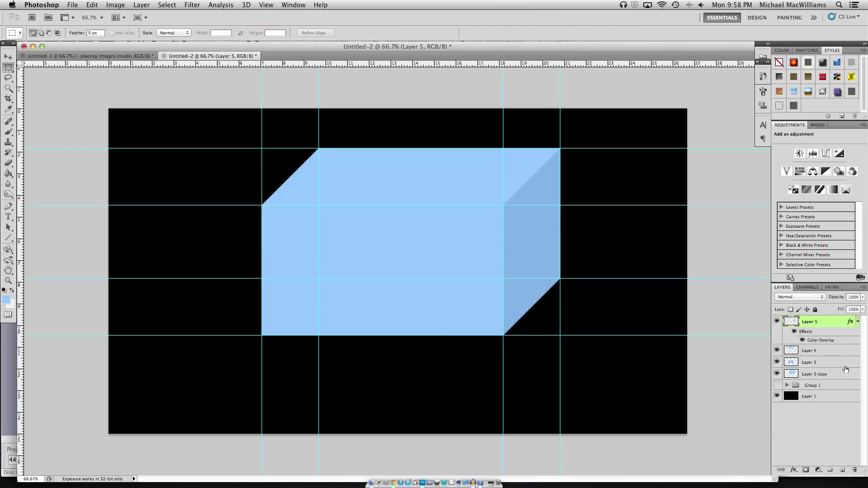
- Add a Color Overlay of mid blue #8abaeb, sampled from the front face, to Layer 4's top face
double_click(822, 356)
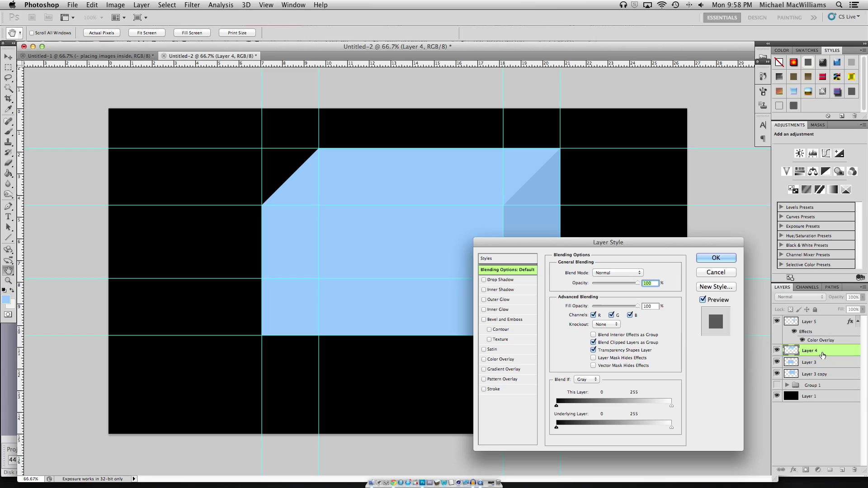
left_click(484, 359)
left_click(501, 359)
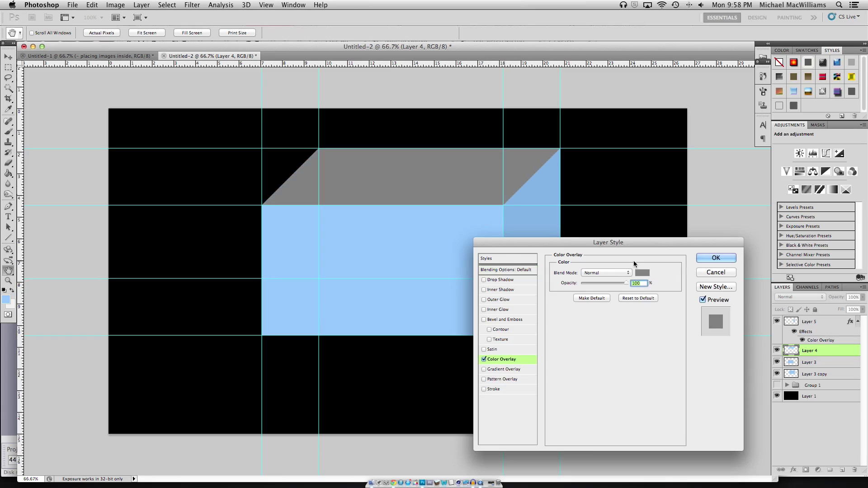
left_click(642, 272)
left_click(458, 226)
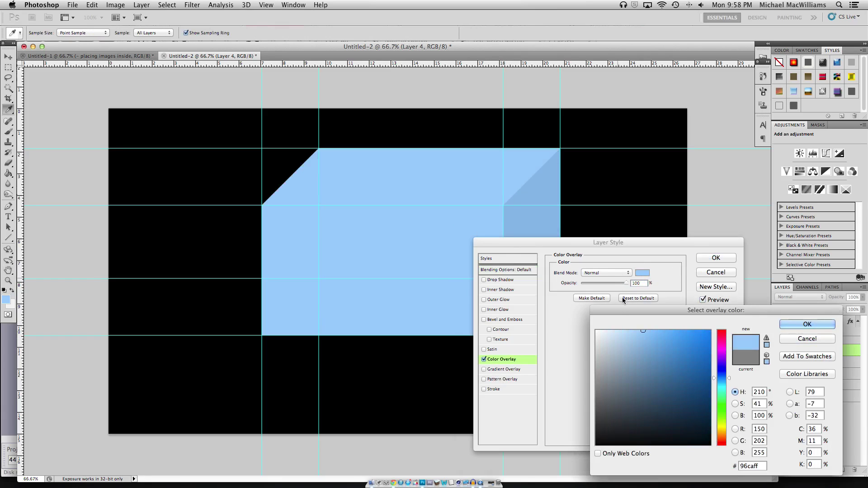
left_click(642, 341)
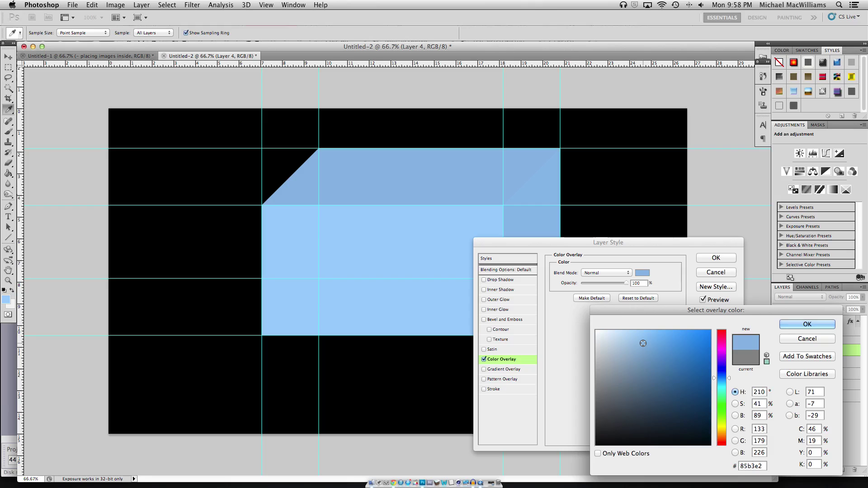
left_click_drag(643, 340, 642, 340)
left_click(801, 324)
left_click(709, 258)
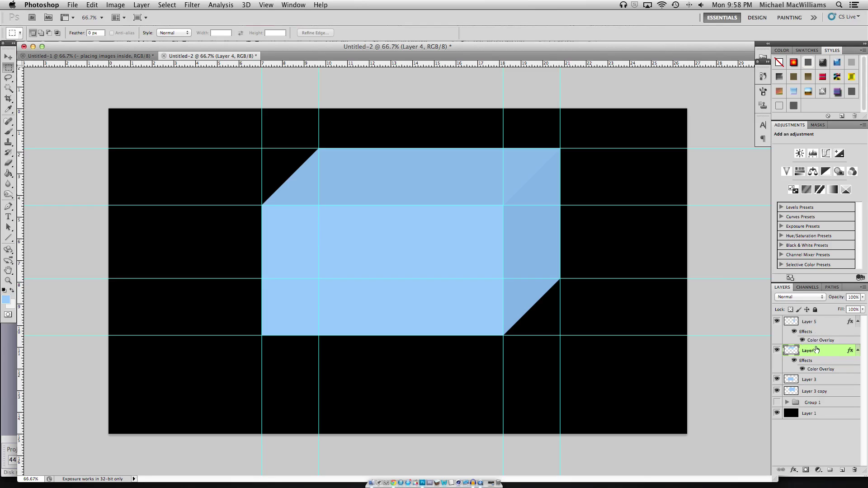
- Set Layer 4 and Layer 3 copy to 55% opacity
left_click(858, 297)
left_click_drag(845, 299, 848, 299)
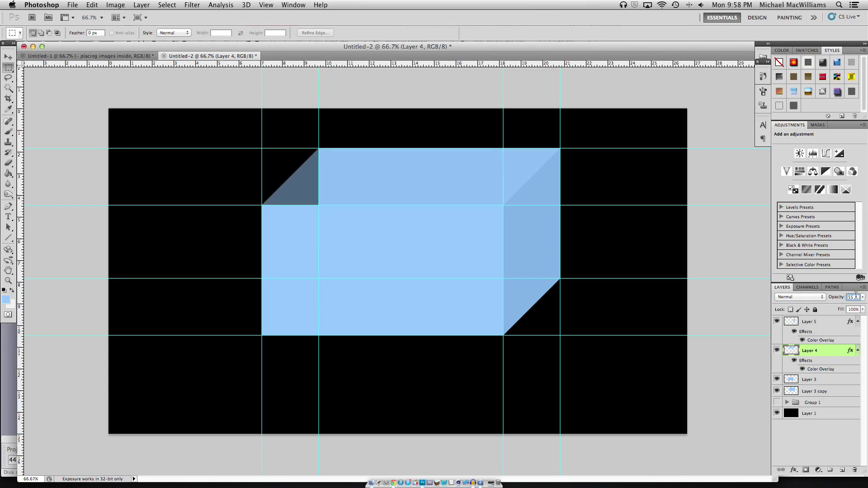
left_click(856, 297)
left_click(778, 379)
left_click(778, 380)
left_click(800, 392)
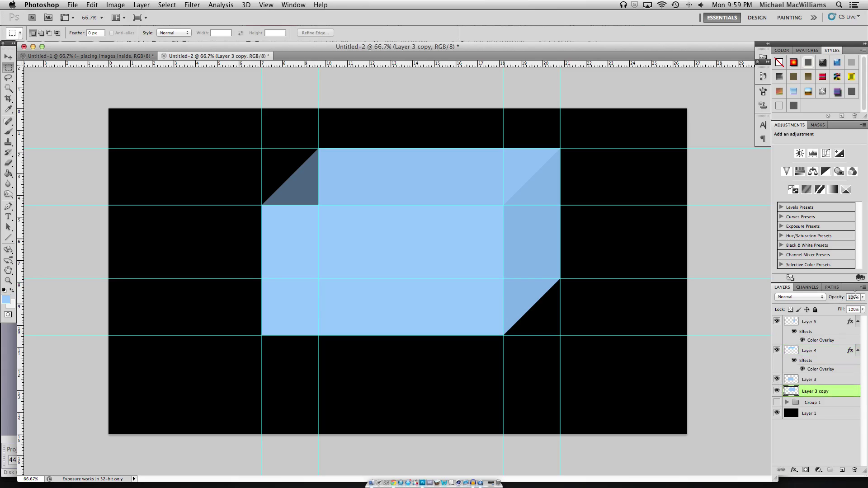
type("55")
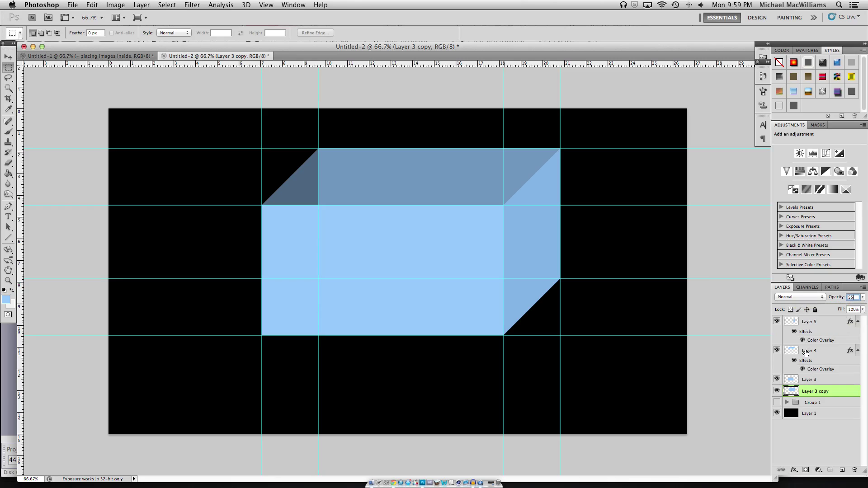
- Set Layer 3 and Layer 5 to 85% opacity, and hide the rulers and guides
left_click(808, 380)
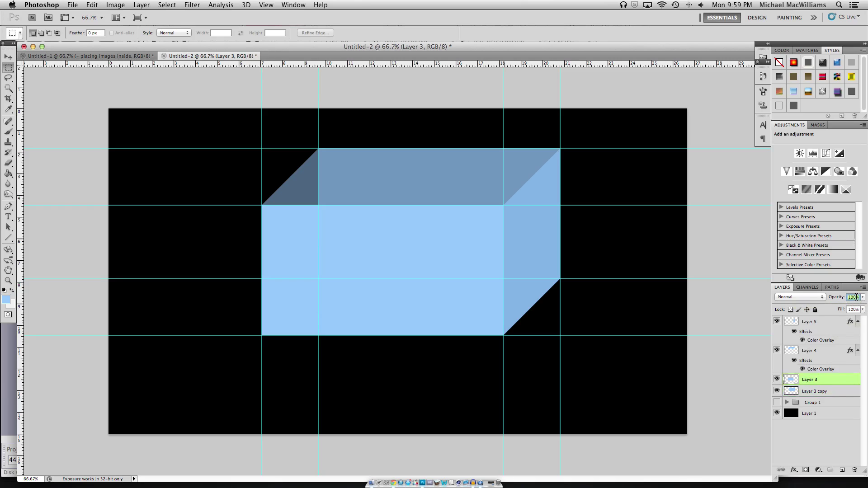
type("85")
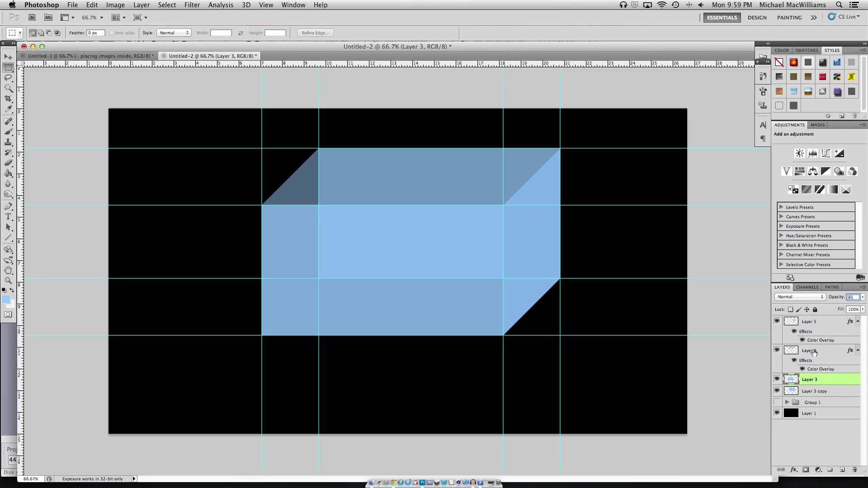
left_click(807, 325)
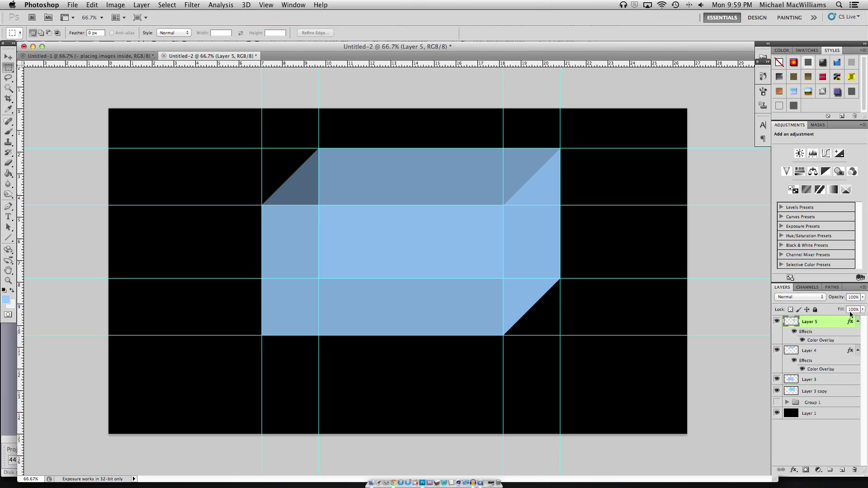
left_click(856, 297)
type("8")
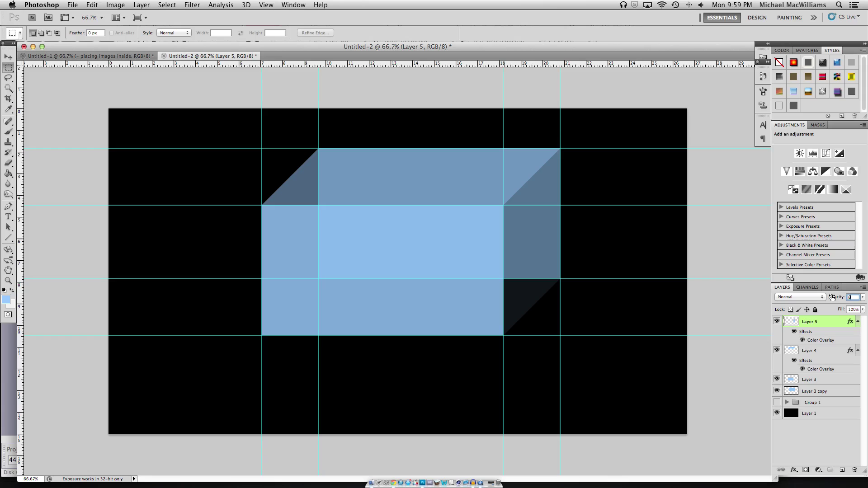
type("5")
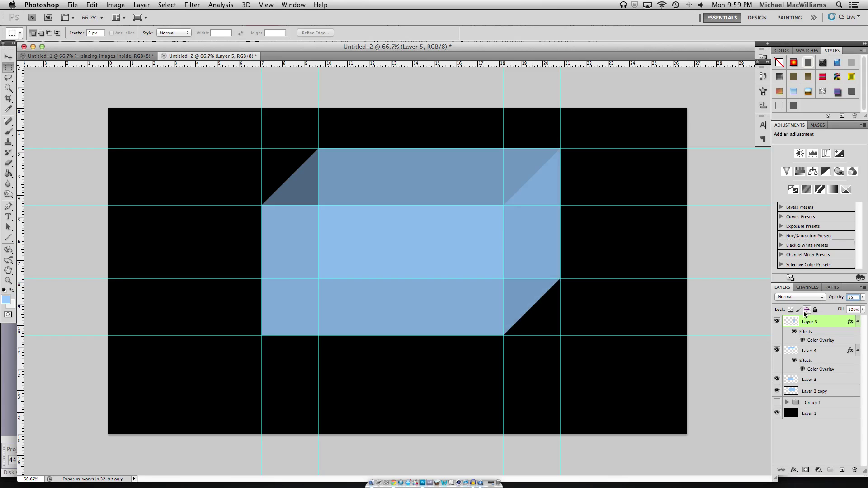
key("Return")
key("super+r")
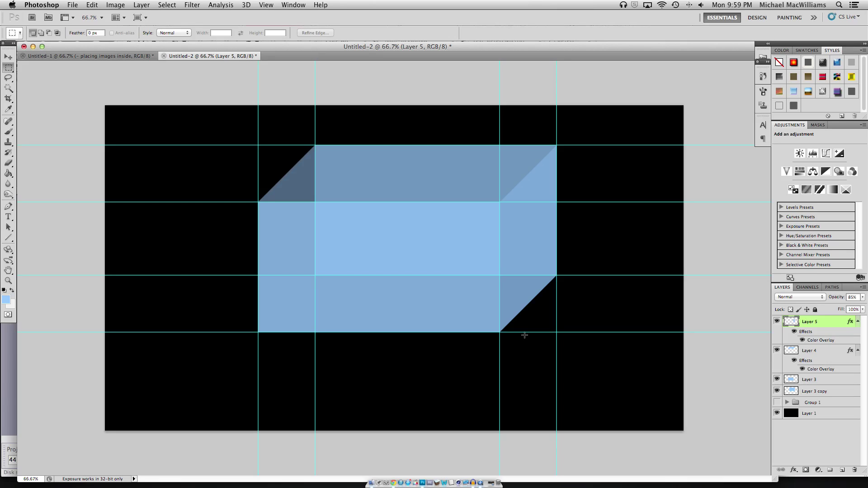
key("super+semicolon")
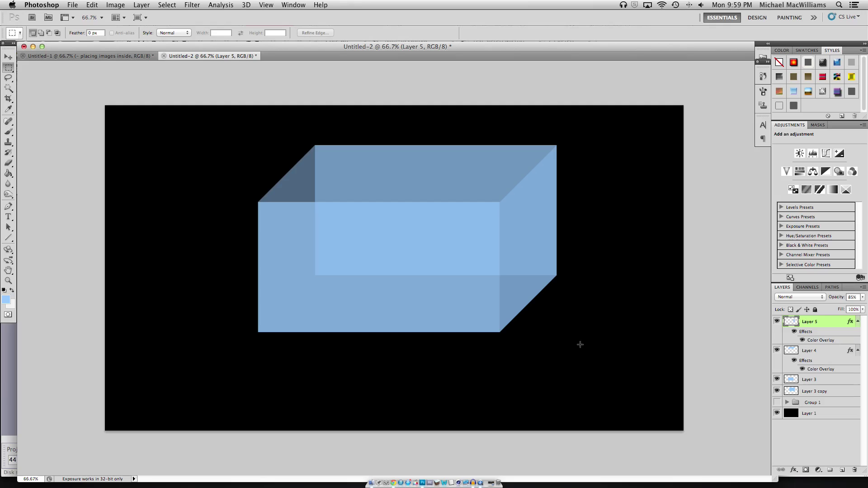
- Drag Texture (3).JPG from the Documents folder onto the Photoshop canvas as a new layer
left_click(369, 470)
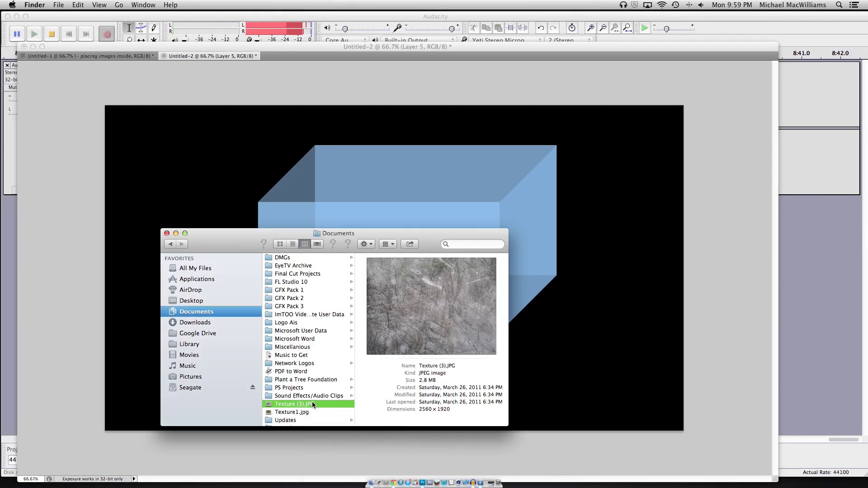
left_click(304, 412)
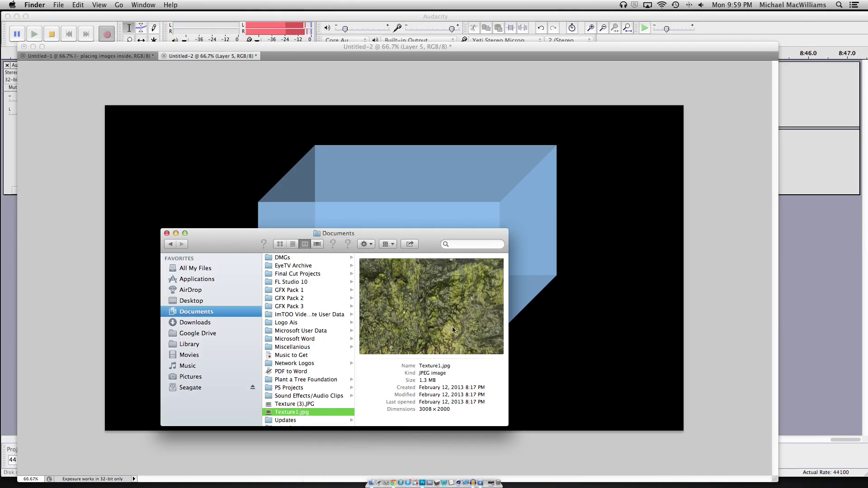
left_click(314, 403)
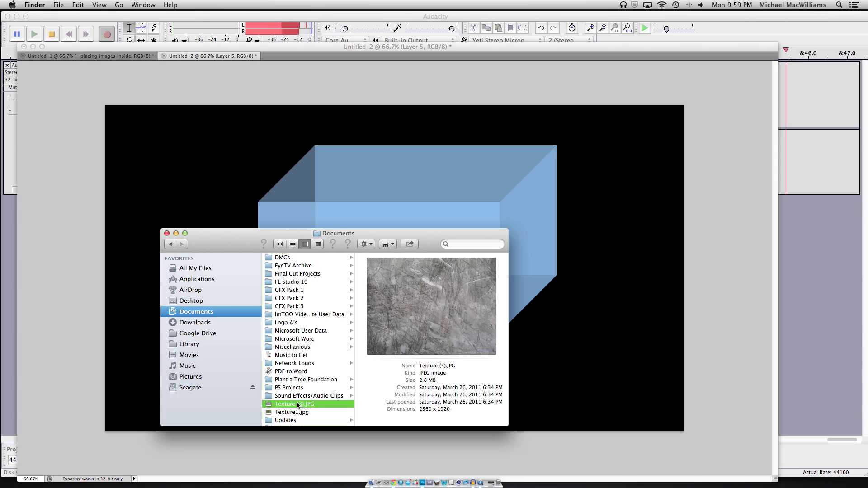
left_click_drag(297, 403, 560, 308)
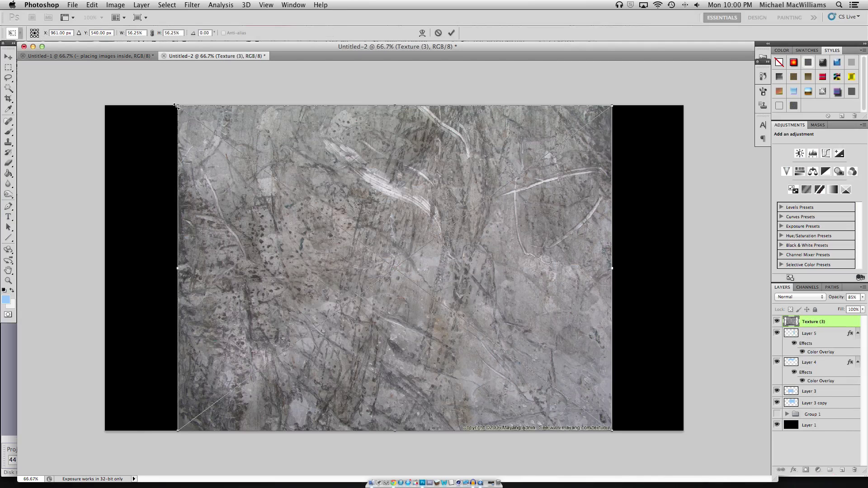
- Scale down the placed Texture (3), commit it, and move it up-left over the box
left_click_drag(177, 106, 271, 200)
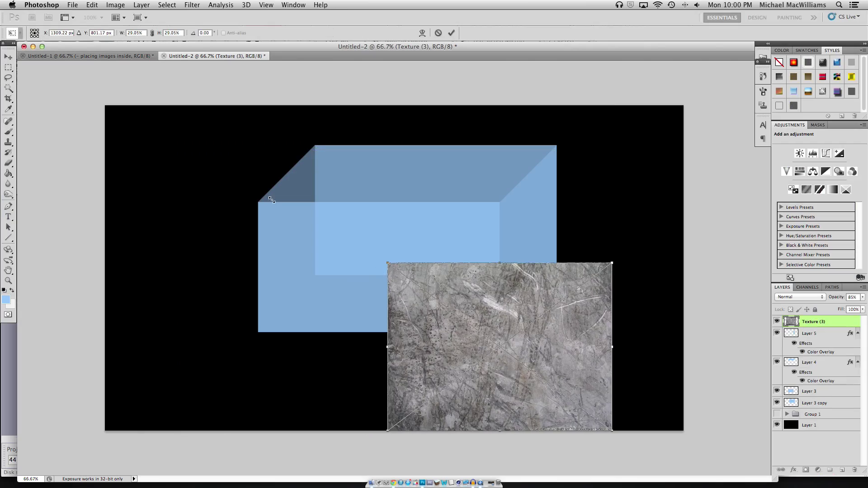
left_click(8, 56)
left_click(508, 165)
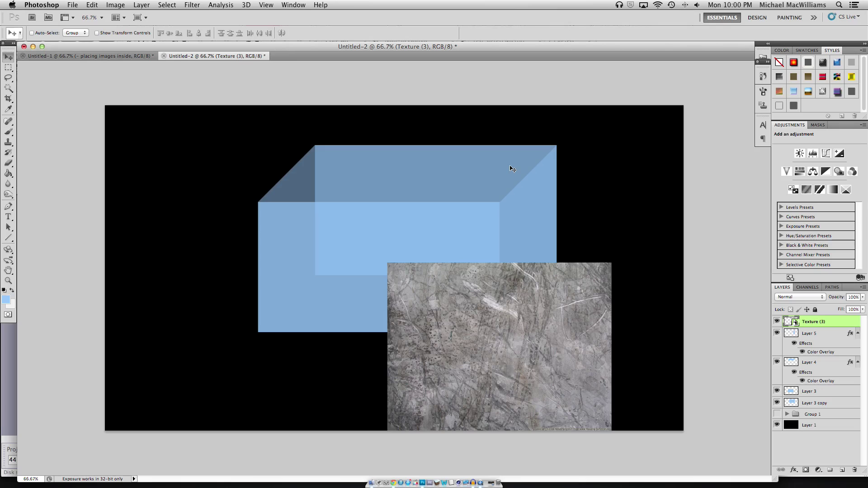
left_click_drag(445, 345, 413, 316)
- Try a Free Transform perspective distortion on the texture, then discard it
key("super+t")
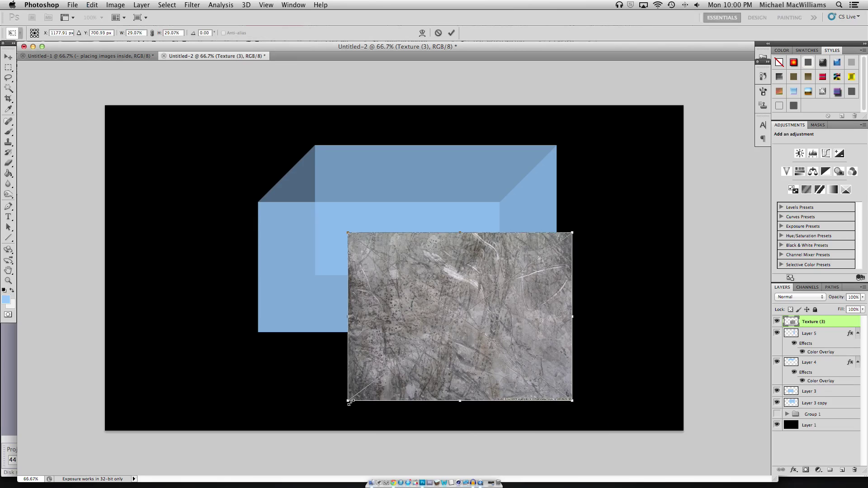
left_click_drag(348, 402, 278, 353)
left_click(2, 58)
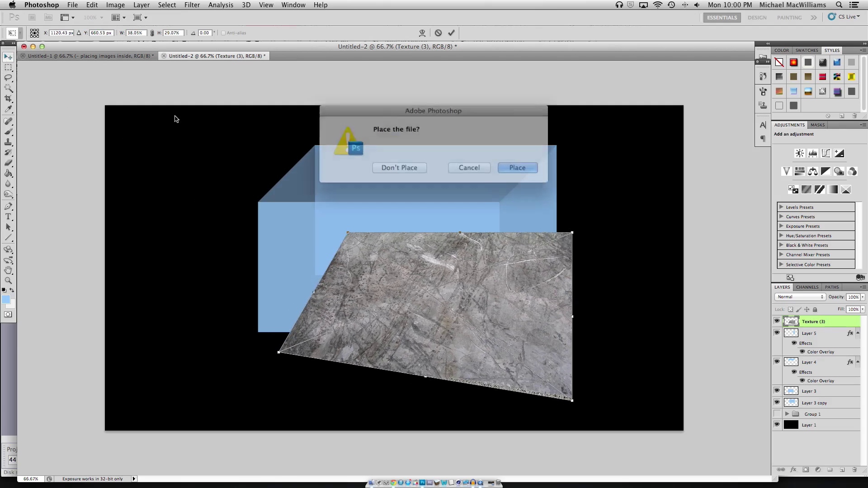
left_click(403, 168)
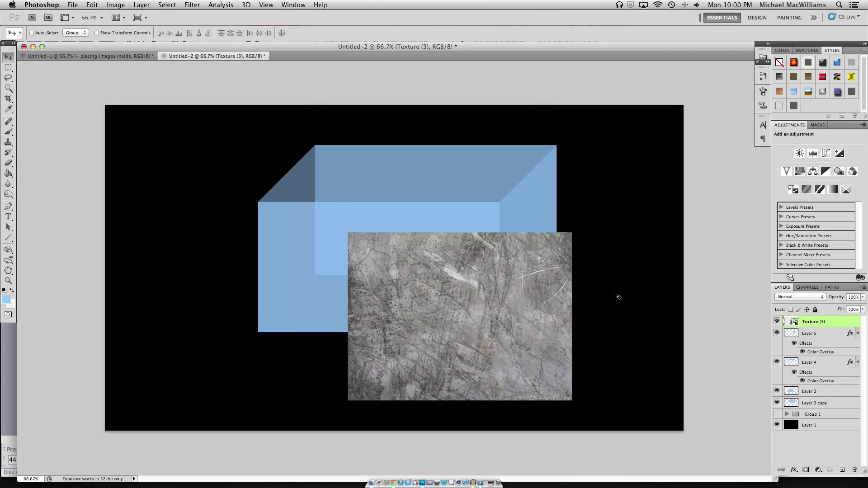
- Distort Texture (3) into a slanted floor pinned to the guide corners, then nudge it slightly
key("super+semicolon")
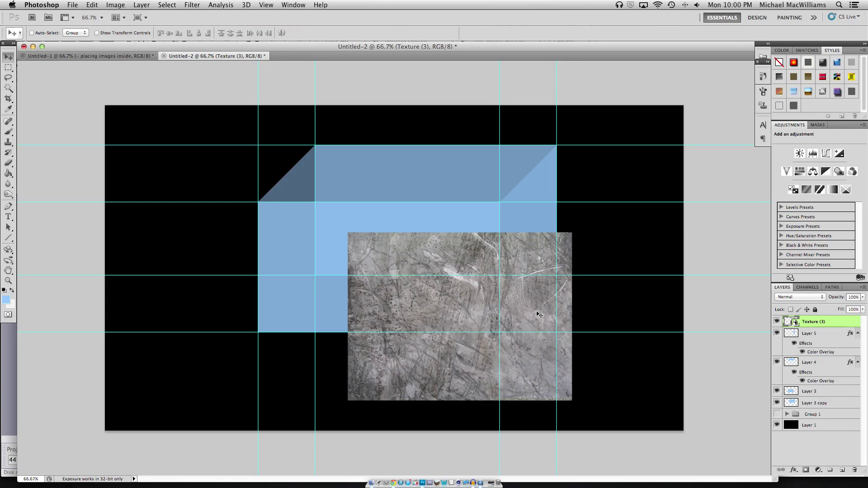
key("super+t")
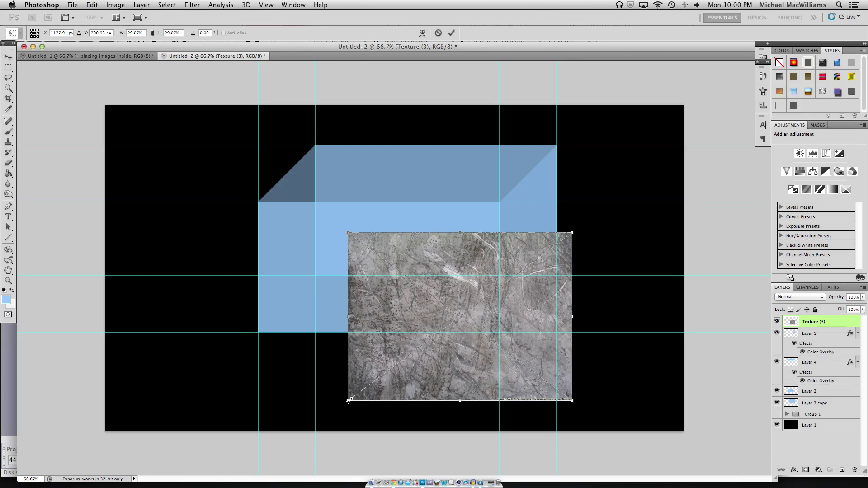
left_click_drag(350, 402, 259, 333)
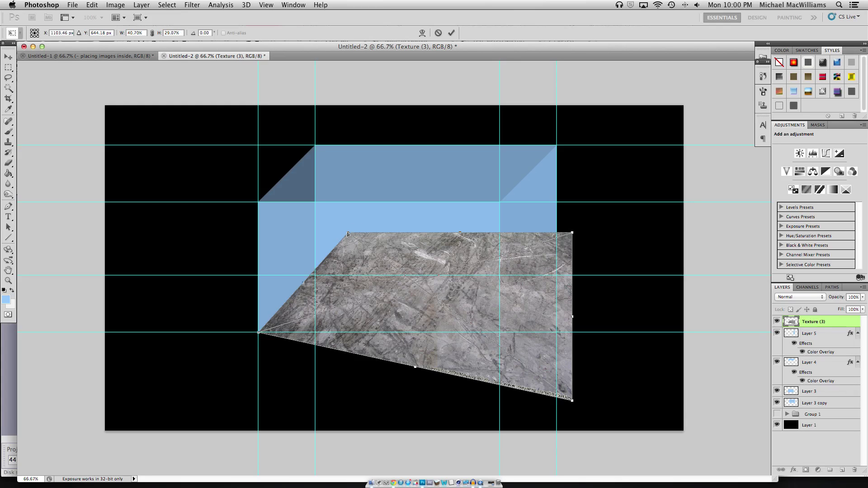
left_click_drag(348, 234, 315, 276)
left_click_drag(572, 233, 558, 277)
left_click_drag(573, 402, 501, 335)
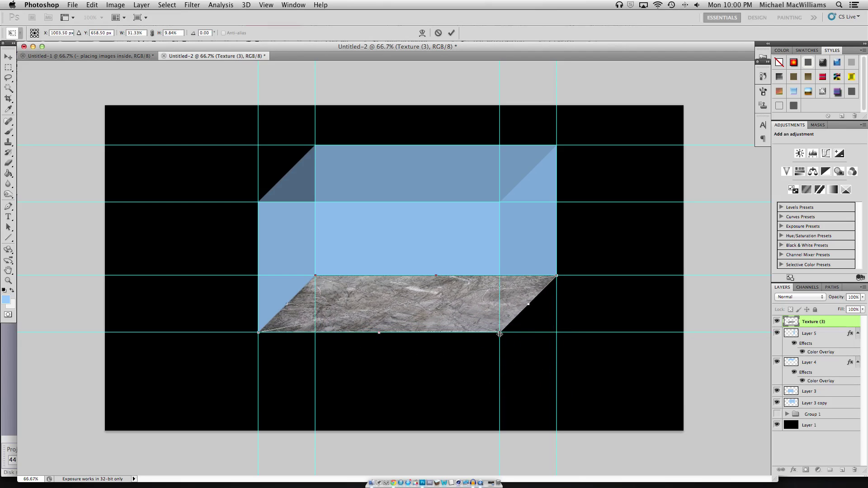
left_click(8, 57)
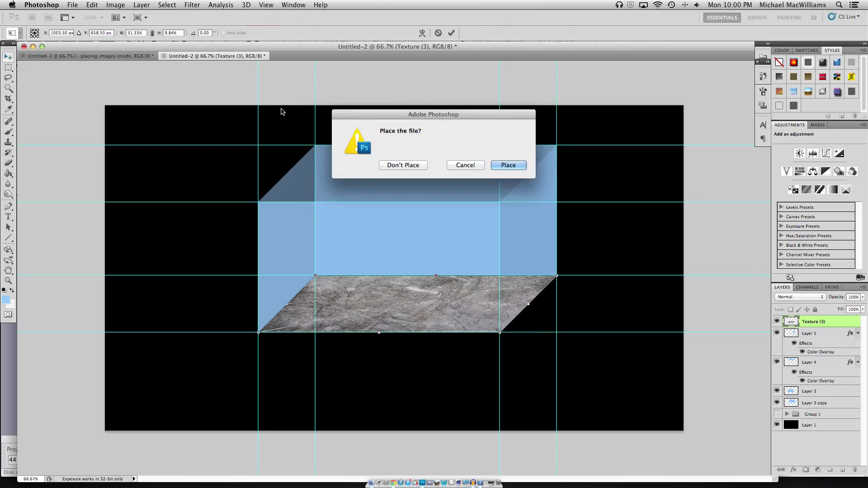
left_click(508, 165)
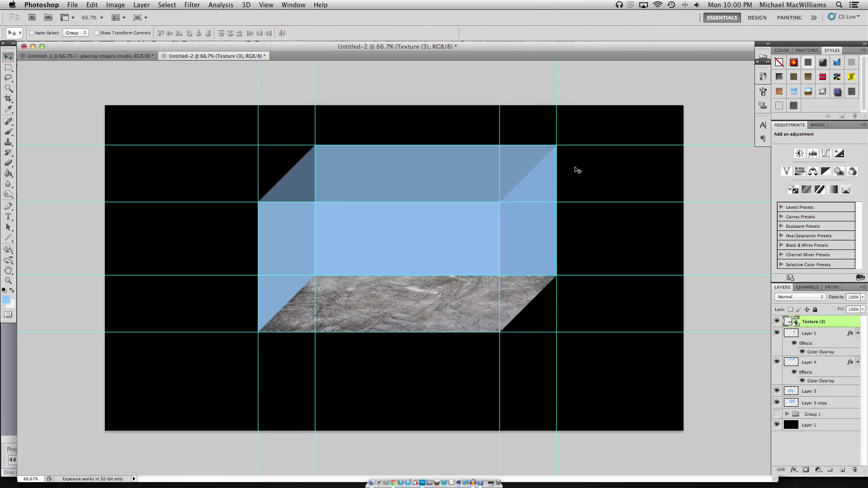
key("shift+Up")
key("shift+Up")
key("shift+Up")
key("shift+Up")
key("shift+Up")
key("shift+Up")
key("shift+Up")
key("shift+Up")
key("shift+Up")
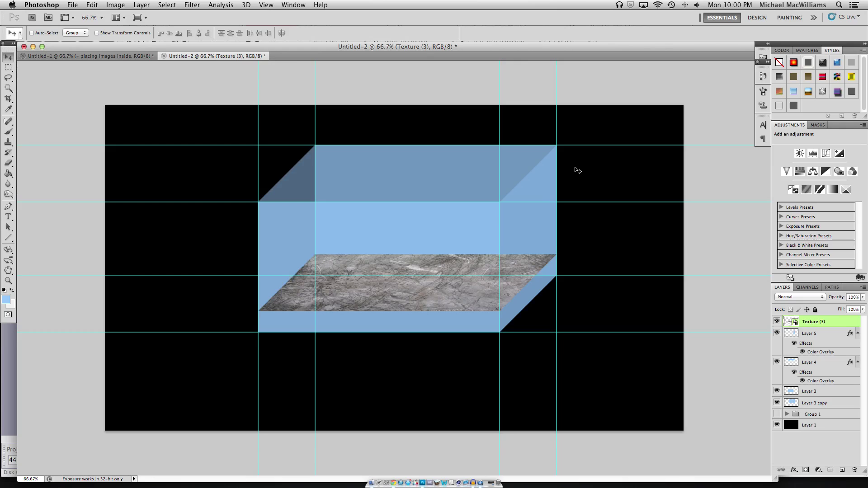
key("shift+Down")
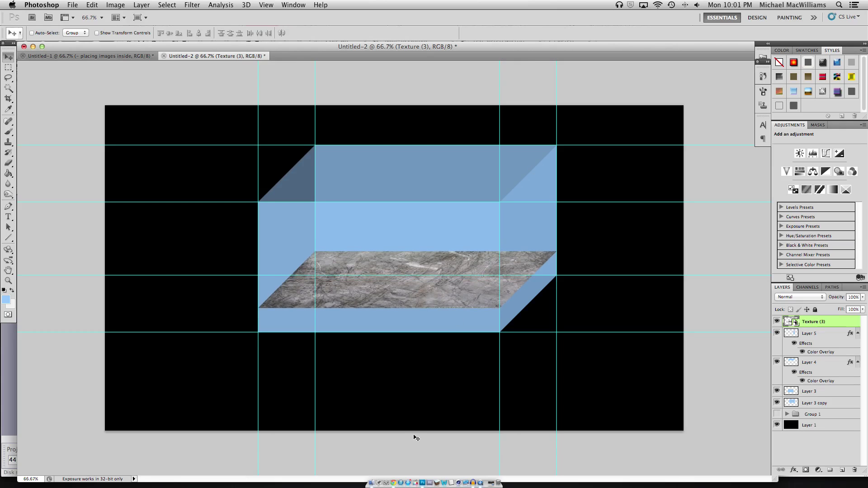
- Drag Texture1.jpg from the Documents folder into the Photoshop document
left_click(370, 481)
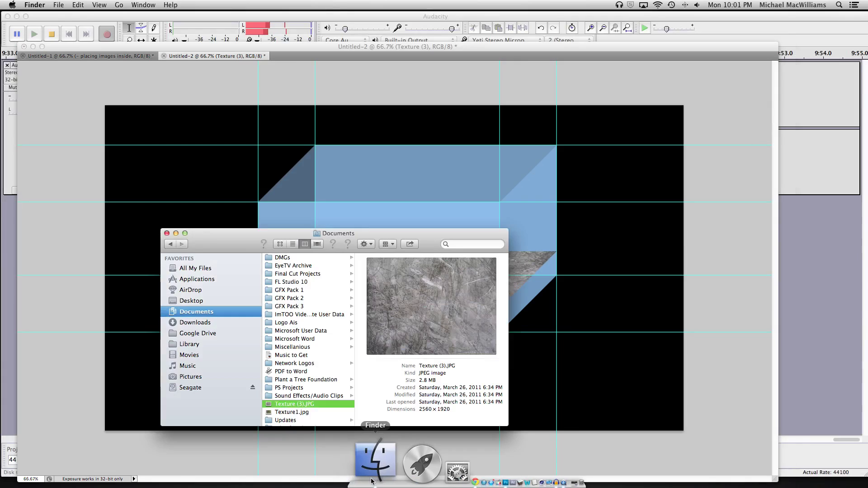
left_click(310, 411)
left_click_drag(305, 413, 570, 315)
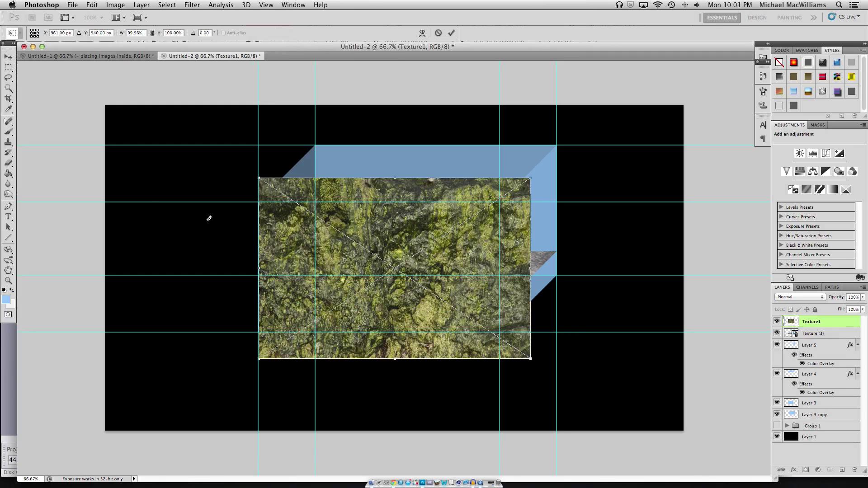
- Place the Texture1 image and shift it to the right
left_click(9, 56)
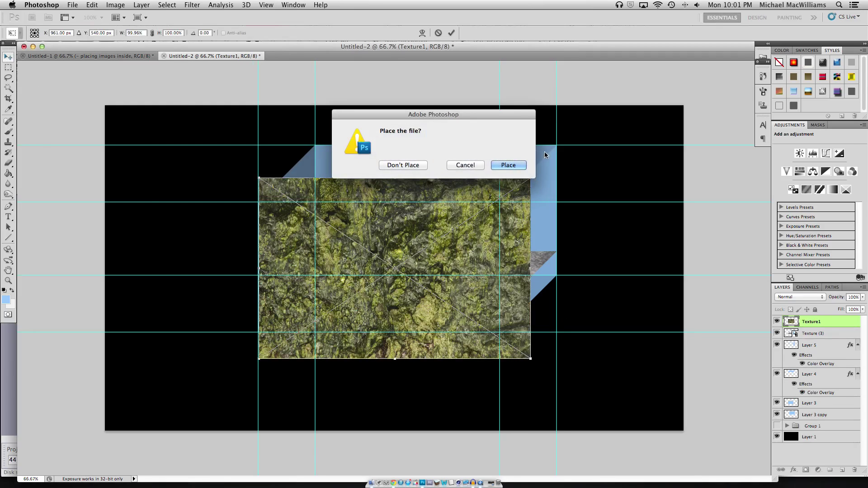
left_click(508, 165)
left_click_drag(400, 289, 434, 291)
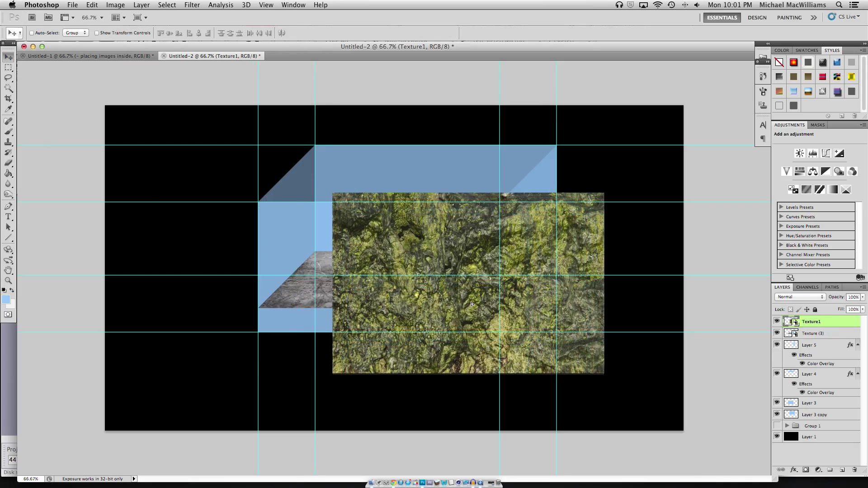
- Distort the green texture into a thin strip along the box's front bottom edge
key("super+t")
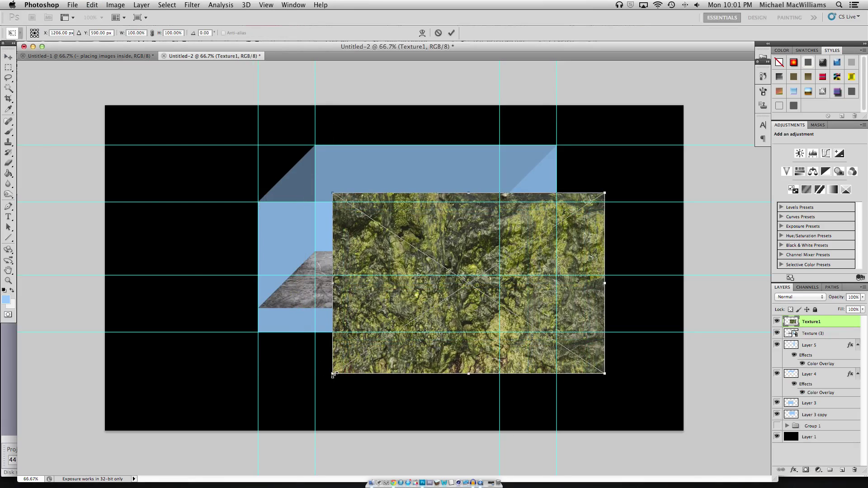
left_click_drag(332, 375, 258, 333)
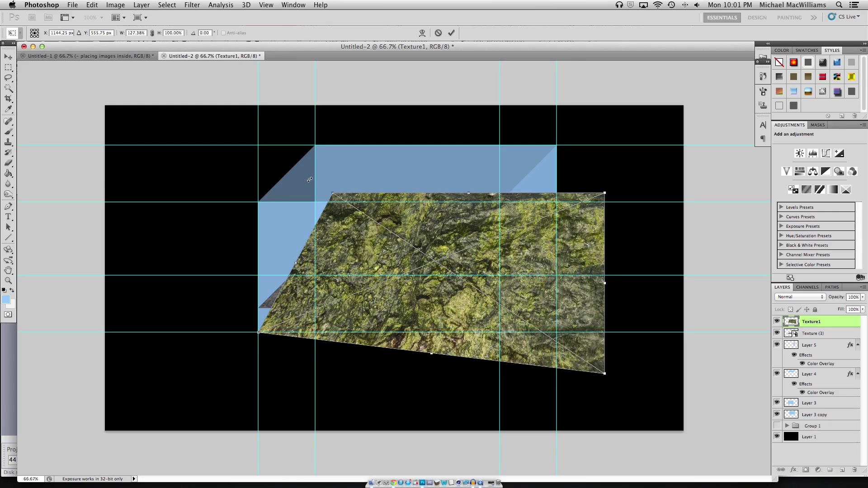
left_click_drag(333, 194, 258, 309)
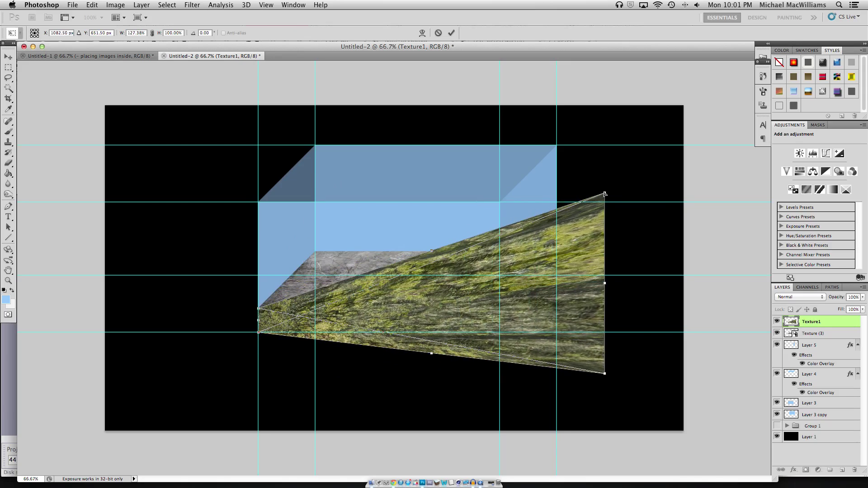
left_click_drag(605, 193, 499, 310)
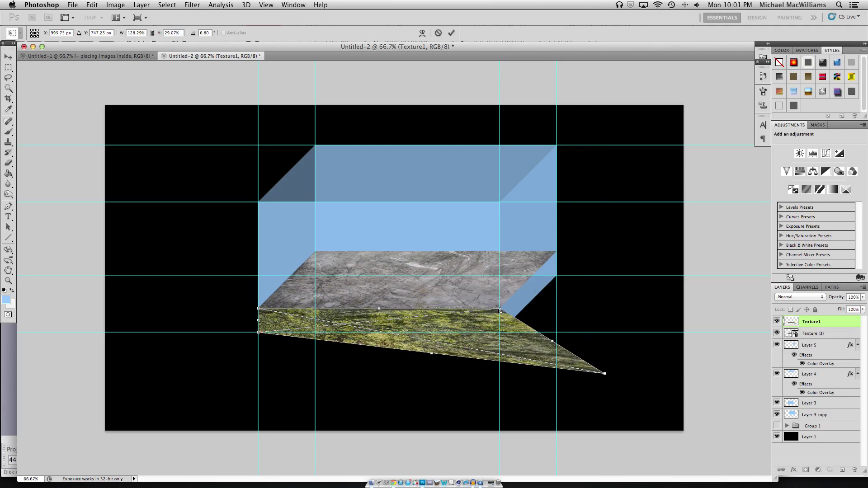
left_click_drag(605, 375, 501, 334)
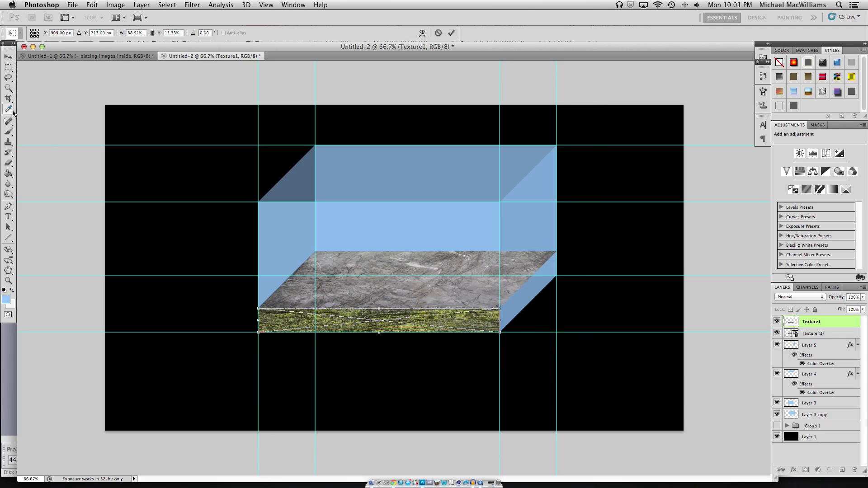
left_click(9, 57)
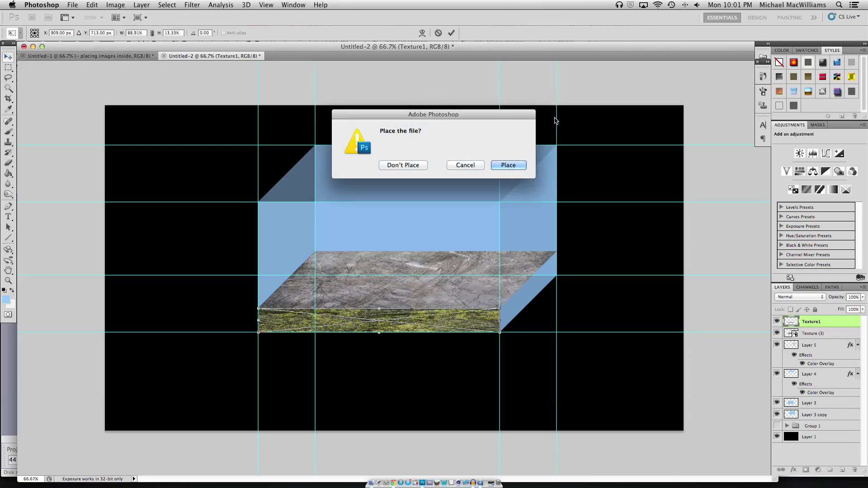
left_click(501, 165)
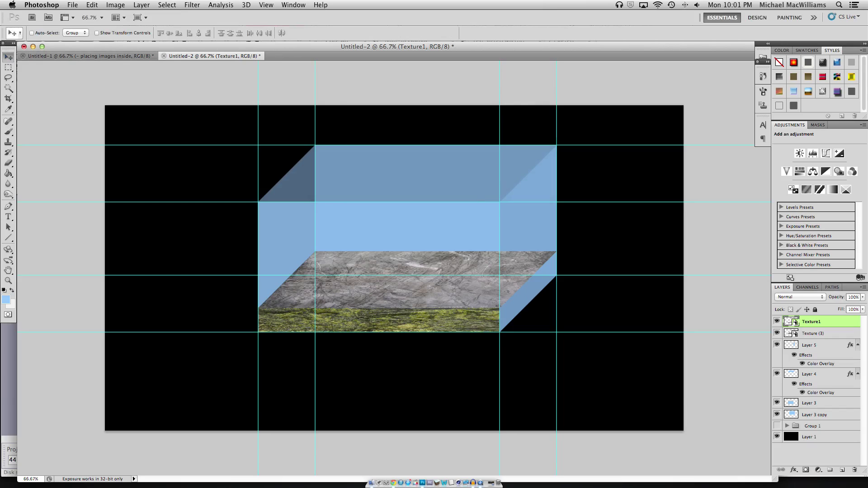
- Rasterize the Texture (3) stone floor layer
left_click(826, 332)
right_click(826, 332)
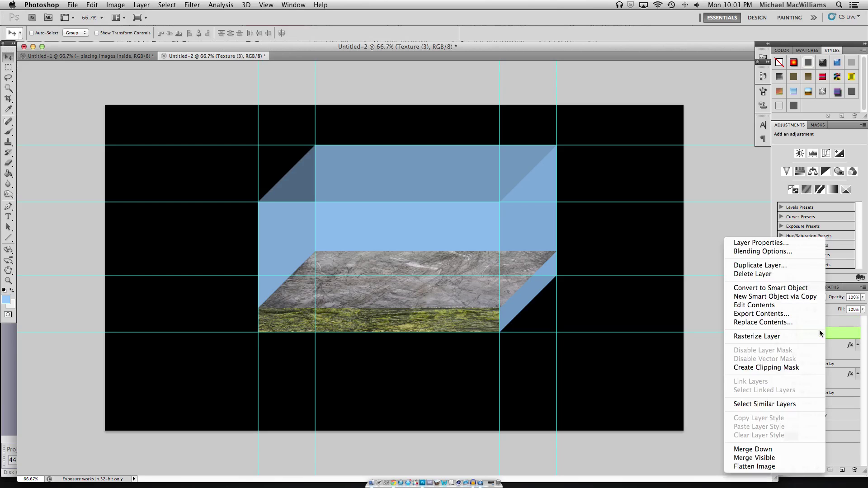
left_click(800, 337)
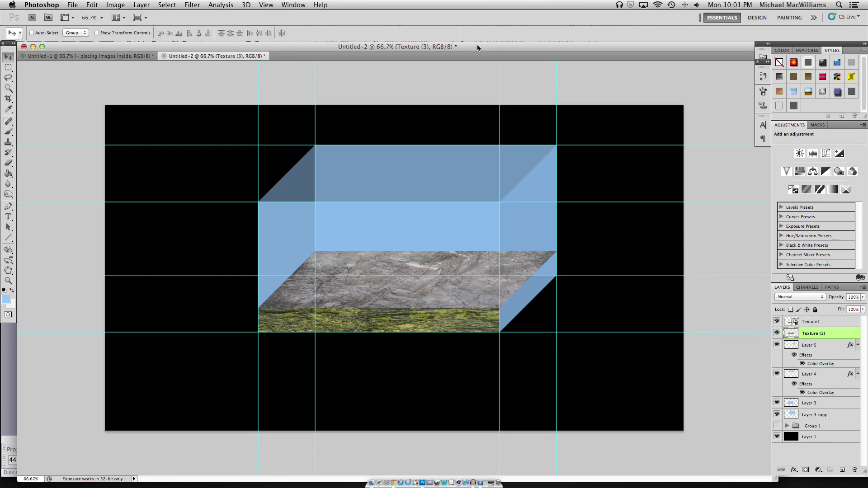
- Warp the stone floor with Liquify into wavy, swirled streaks
left_click(193, 5)
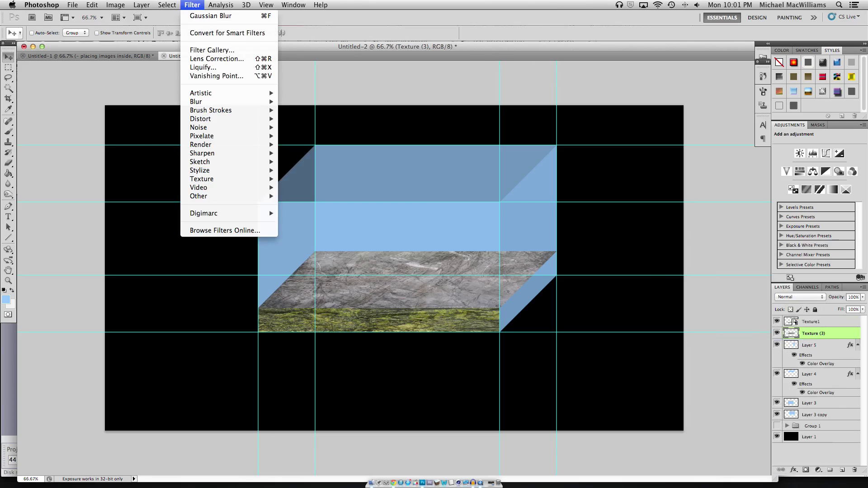
left_click(203, 67)
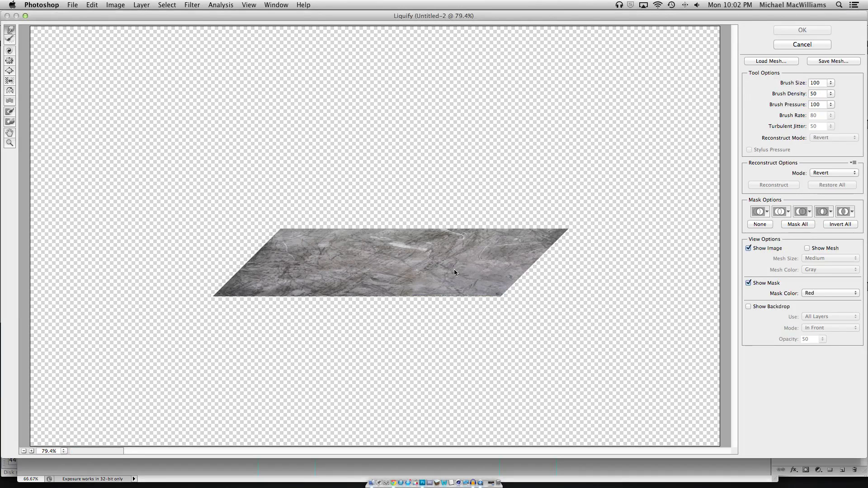
mouse_move(416, 258)
left_mouse_down()
mouse_move(371, 256)
mouse_move(341, 243)
mouse_move(300, 247)
left_mouse_up()
mouse_move(453, 246)
left_mouse_down()
mouse_move(467, 264)
mouse_move(471, 256)
mouse_move(433, 273)
mouse_move(437, 263)
mouse_move(497, 261)
mouse_move(503, 251)
mouse_move(400, 295)
mouse_move(375, 285)
mouse_move(378, 274)
mouse_move(419, 278)
left_mouse_up()
left_click(793, 28)
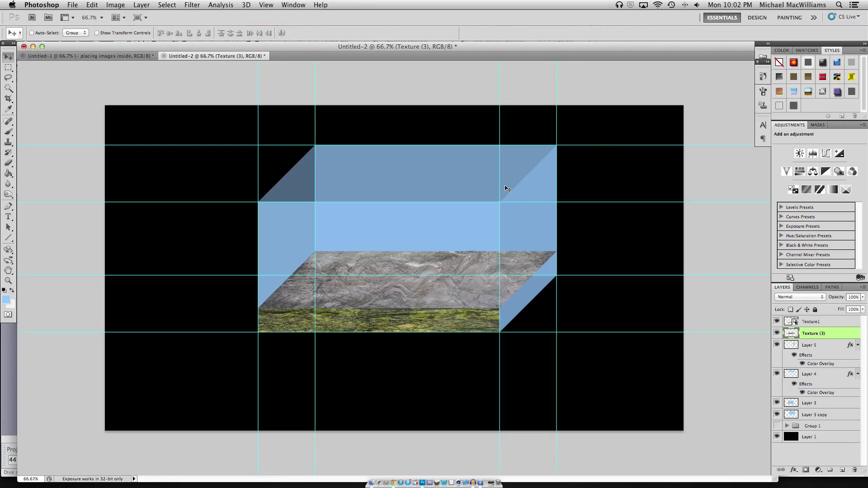
- Add a new layer and load the Clouds-by-Mila brush set, selecting the 563 px cloud brush
left_click(812, 322)
left_click(837, 471)
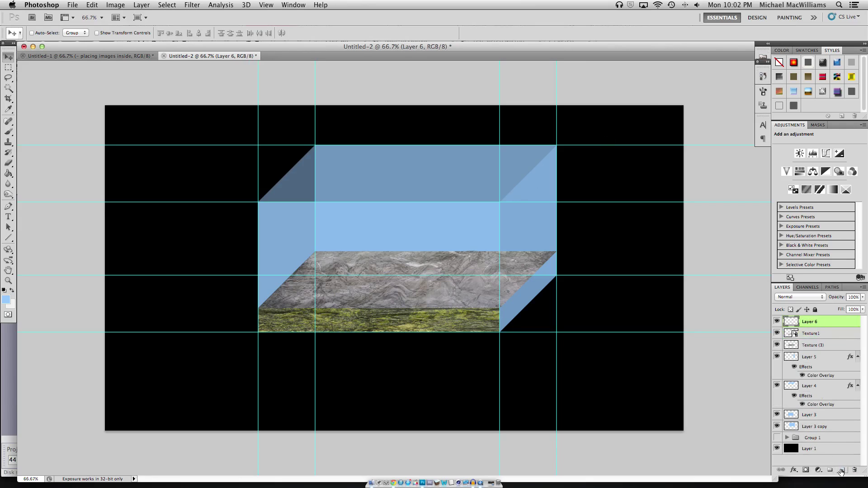
left_click(8, 133)
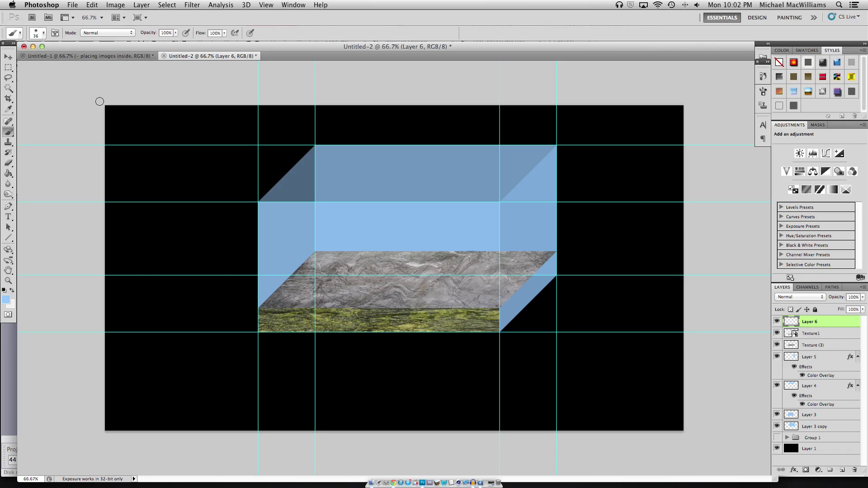
left_click(35, 33)
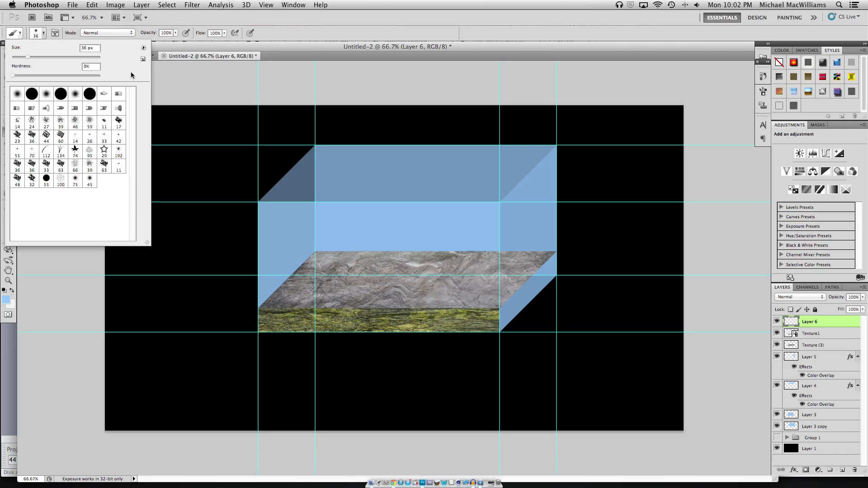
left_click(143, 48)
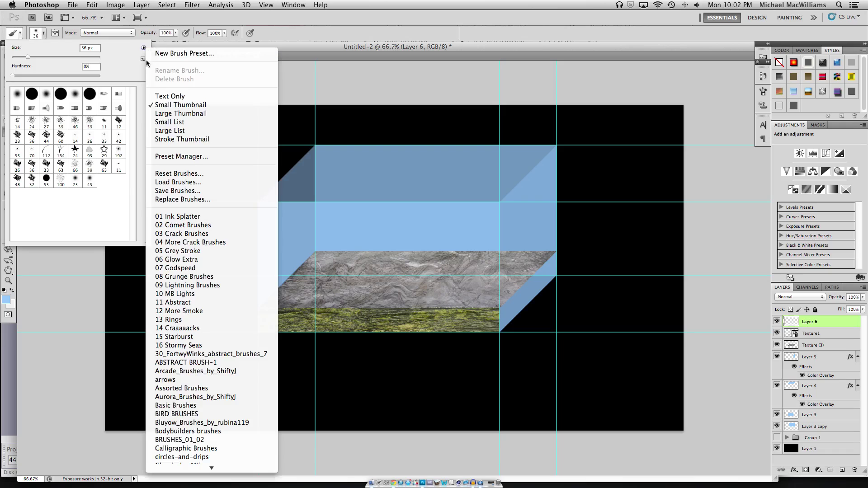
scroll(224, 344, "down", 3)
left_click(212, 423)
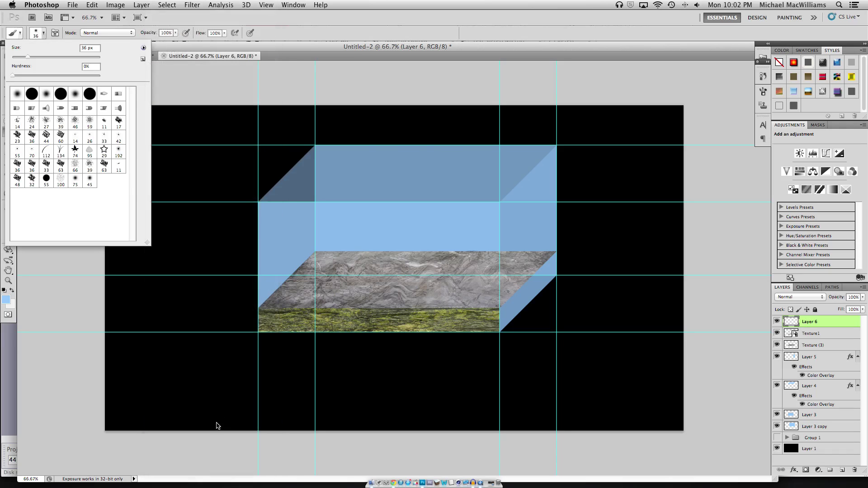
left_click(504, 165)
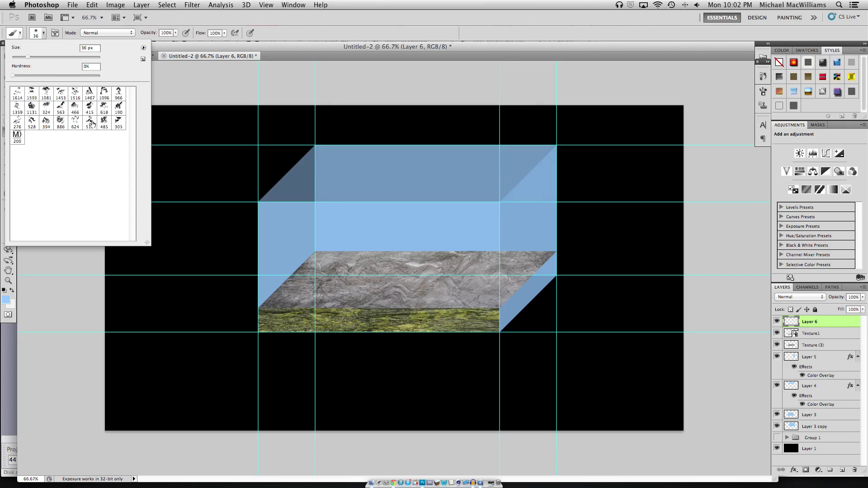
left_click(60, 109)
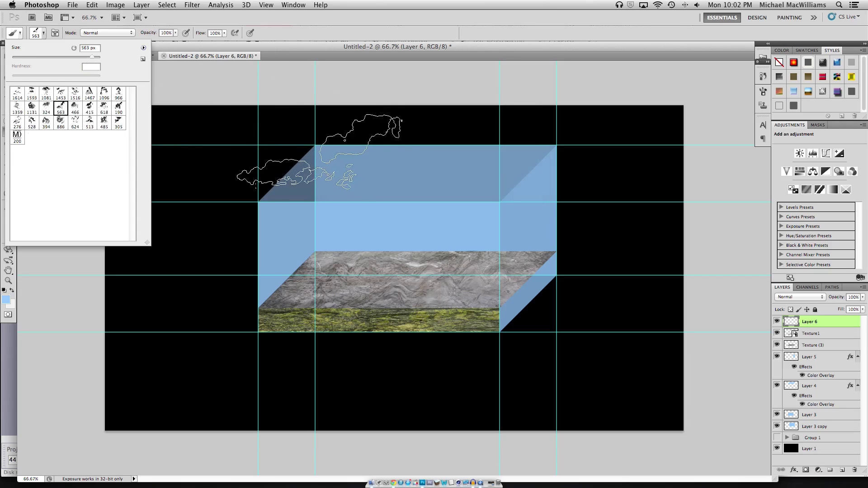
left_click(362, 169)
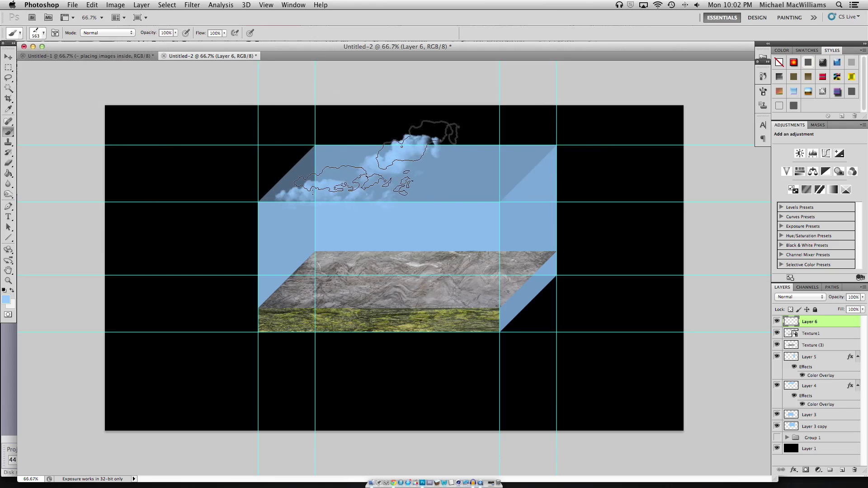
key("ctrl+z")
- Set the foreground colour to white and stamp a cloud at the box's top
left_click(5, 296)
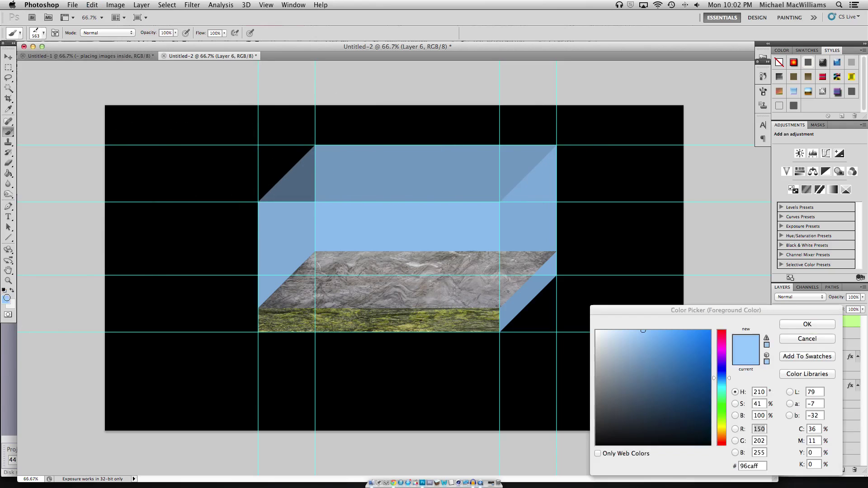
left_click_drag(609, 360, 565, 288)
key("Return")
left_click(346, 171)
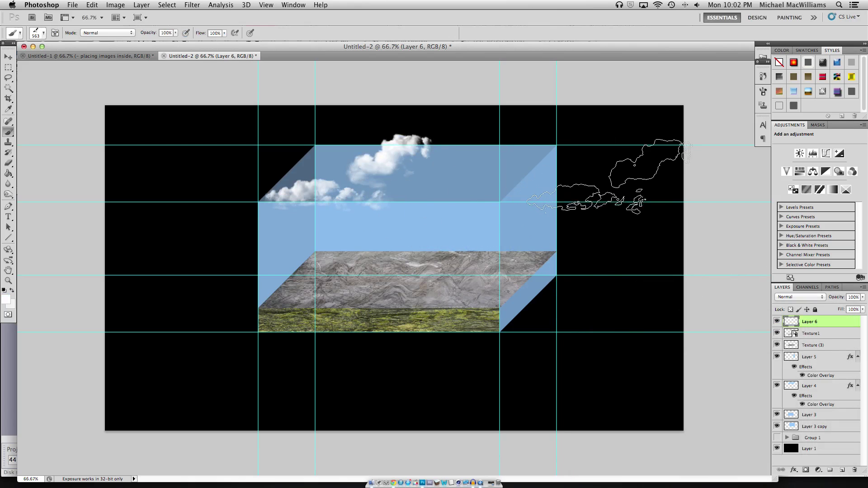
- Switch to cloud brush 466 at 494 px and stamp more clouds across the sky face
left_click(39, 36)
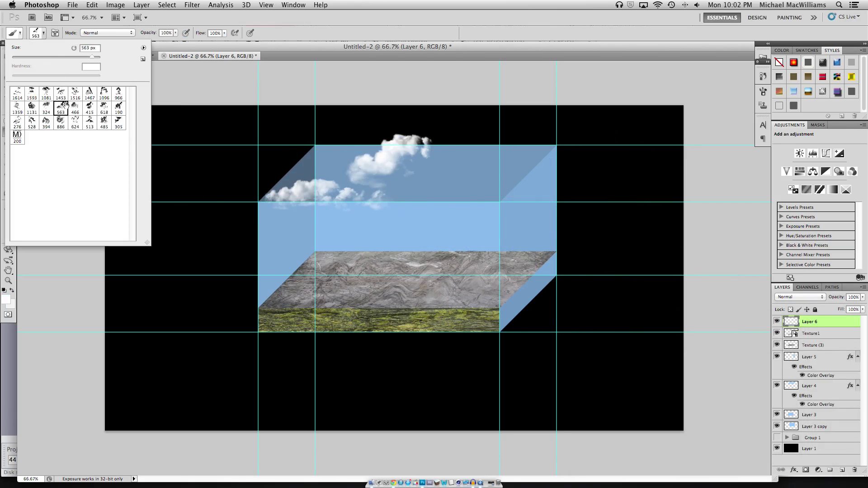
left_click(75, 108)
left_click_drag(96, 62, 103, 61)
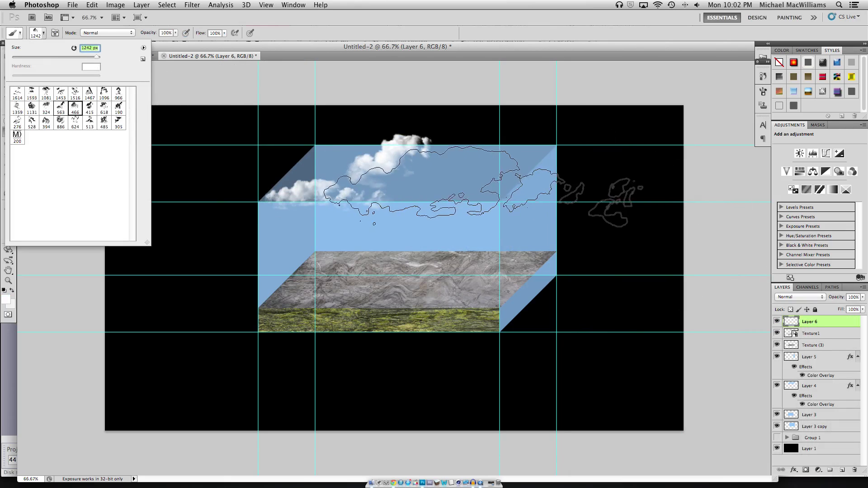
left_click(91, 57)
key("Return")
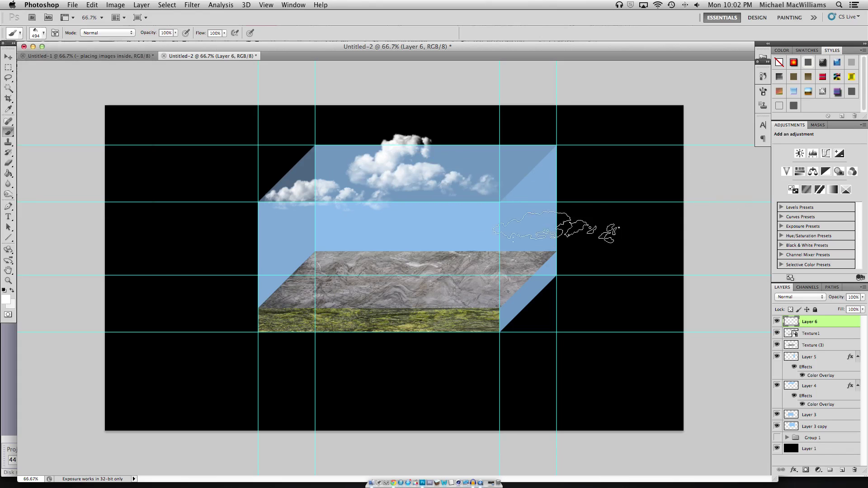
left_click(486, 174)
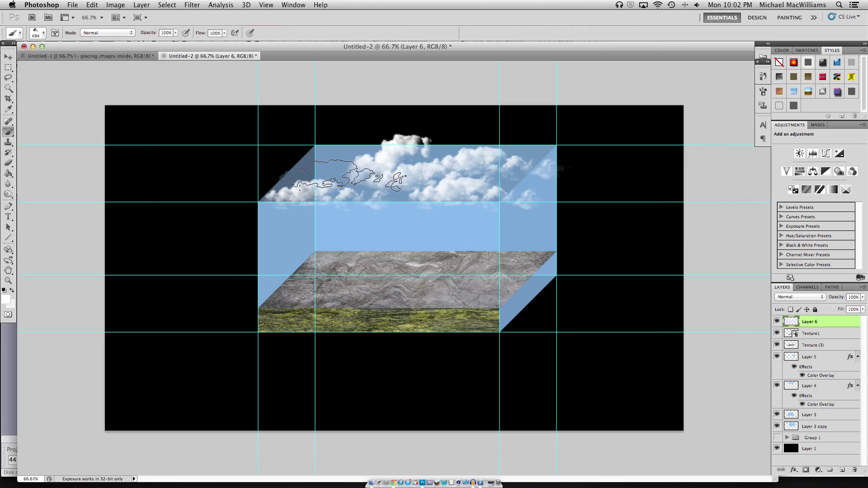
left_click(325, 165)
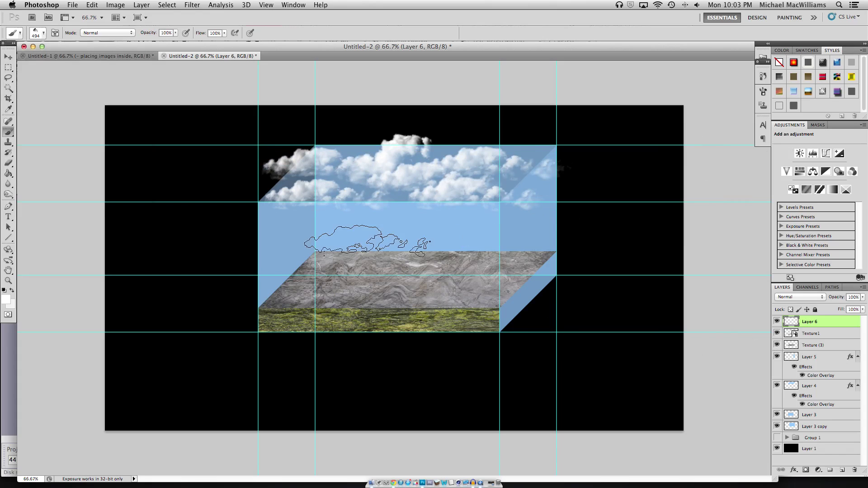
- Drag Underwater Plant 10.png from the 25 Aquatic Plant by FROST folder into Photoshop
left_click(391, 459)
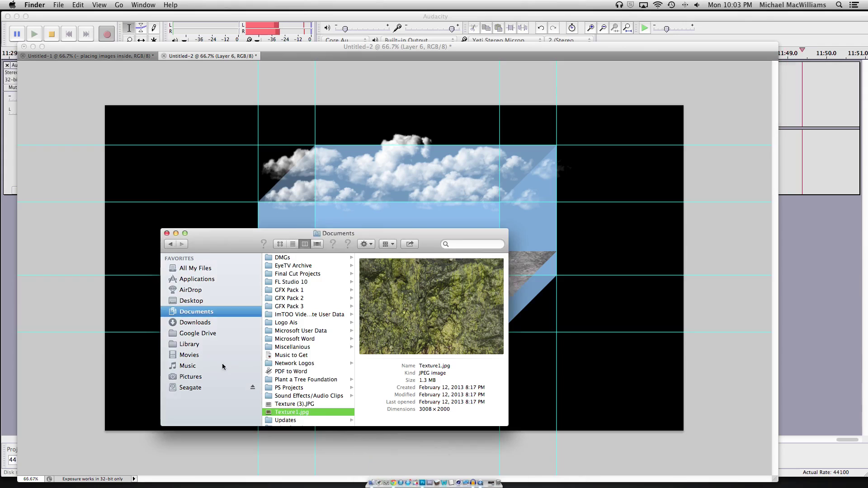
scroll(279, 354, "up", 5)
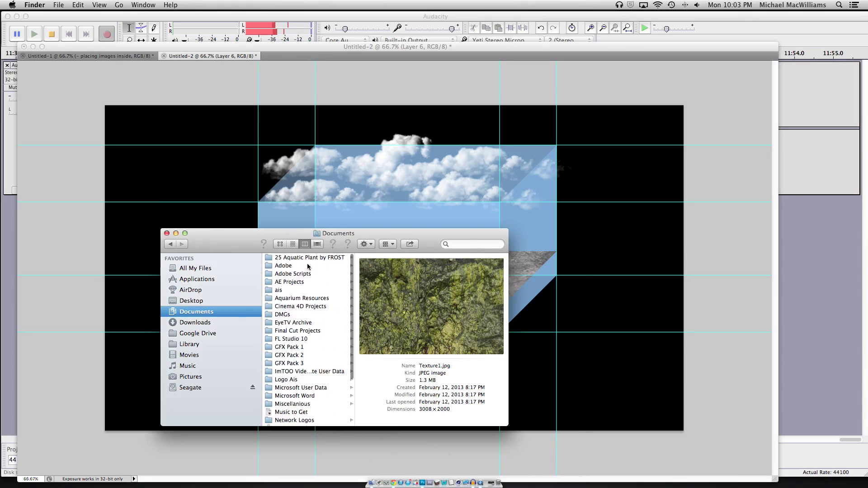
left_click(309, 258)
left_click_drag(416, 355, 538, 262)
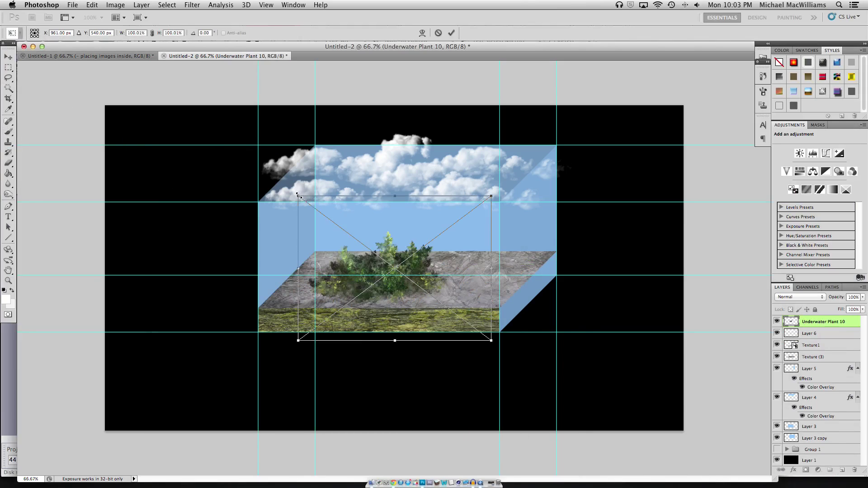
- Scale the plant to about 70%, move it left onto the floor, and hide guides
left_click_drag(298, 196, 356, 239)
left_click_drag(417, 311, 342, 297)
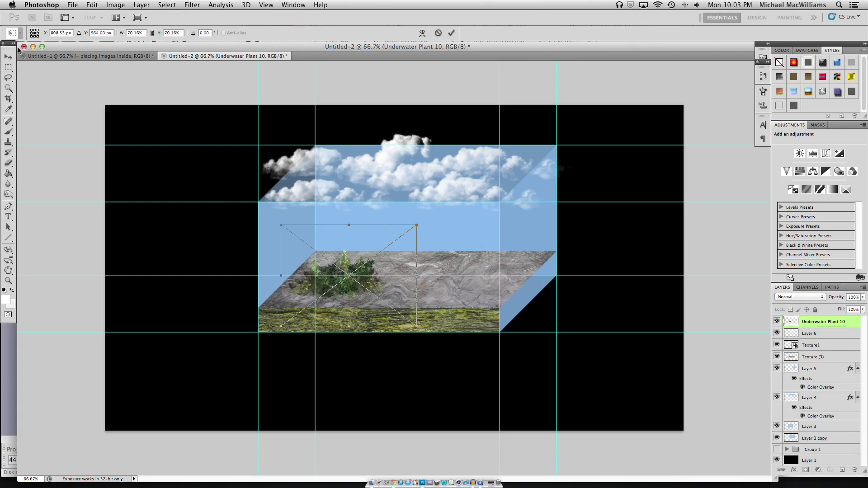
left_click(8, 57)
left_click(509, 165)
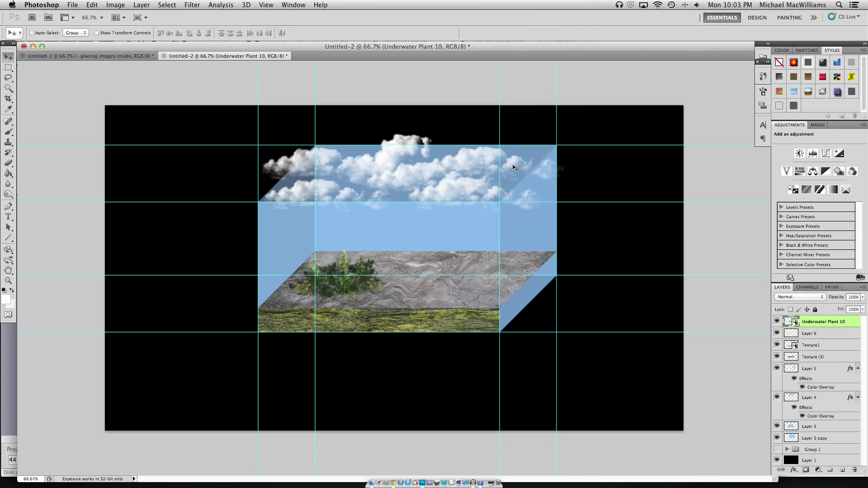
key("super+semicolon")
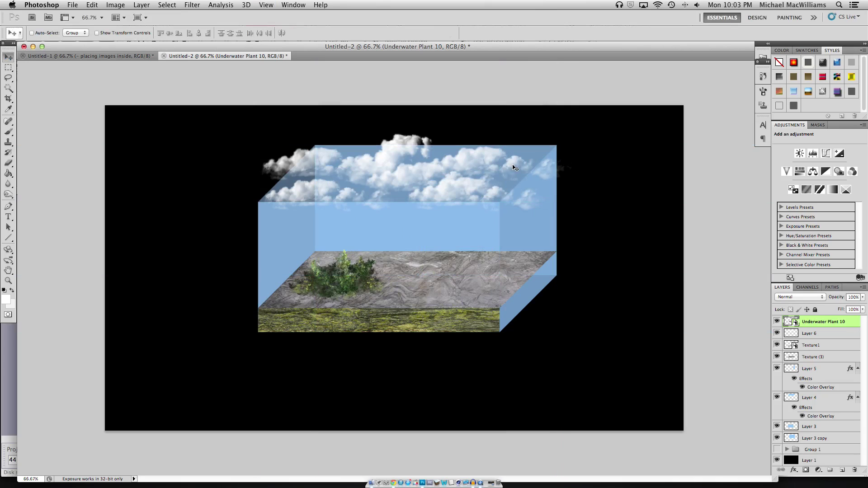
- Add a new Layer 7 above Layer 6 and set the foreground colour to black
left_click(820, 333)
left_click(842, 470)
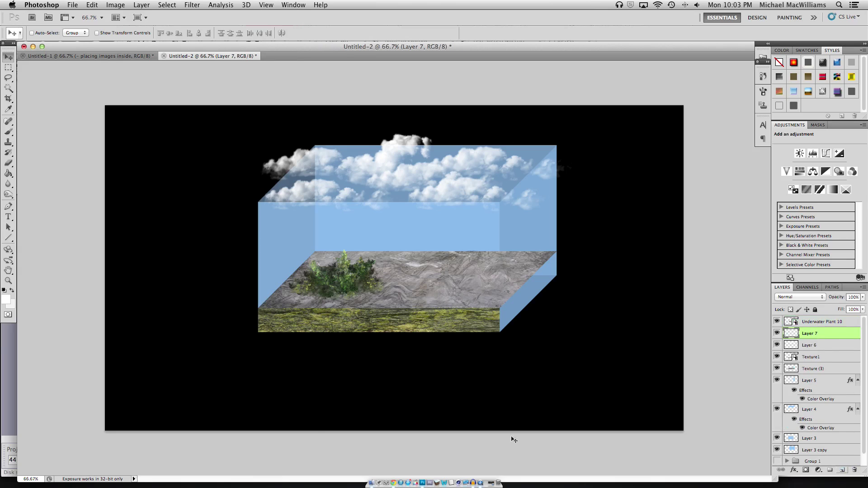
left_click(6, 299)
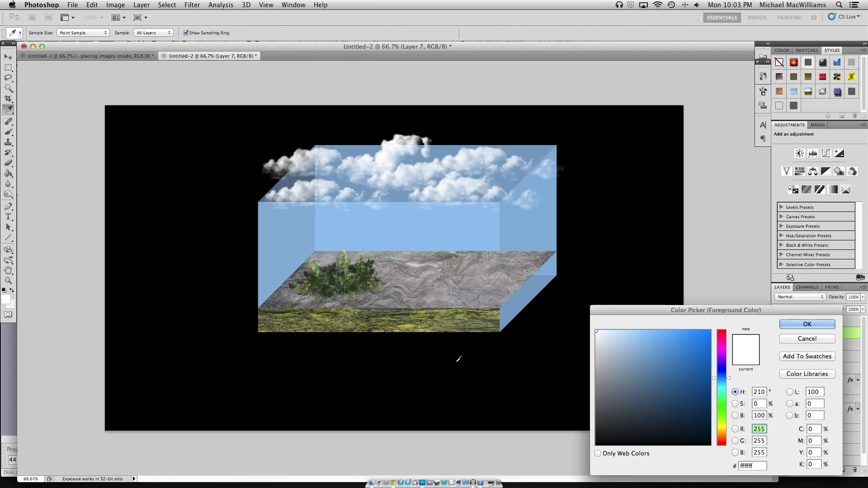
left_click(809, 323)
key("v")
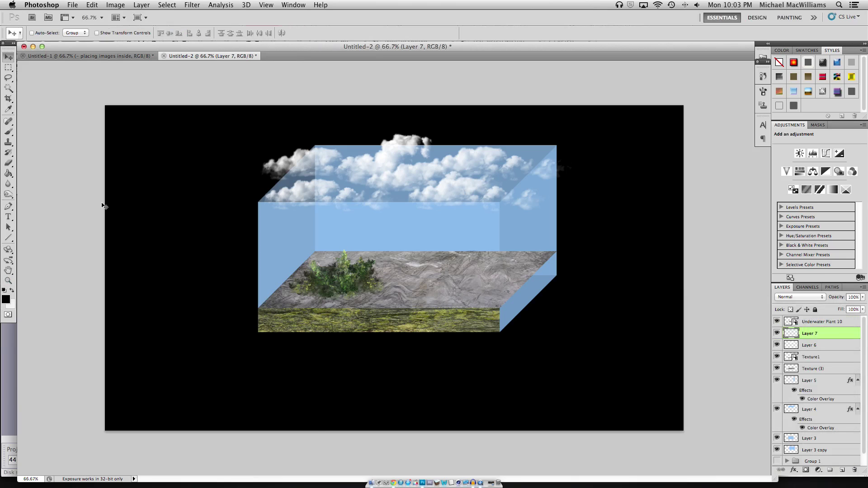
- Reset the brushes to defaults and pick a soft round 35 px brush at 0% hardness
left_click(7, 132)
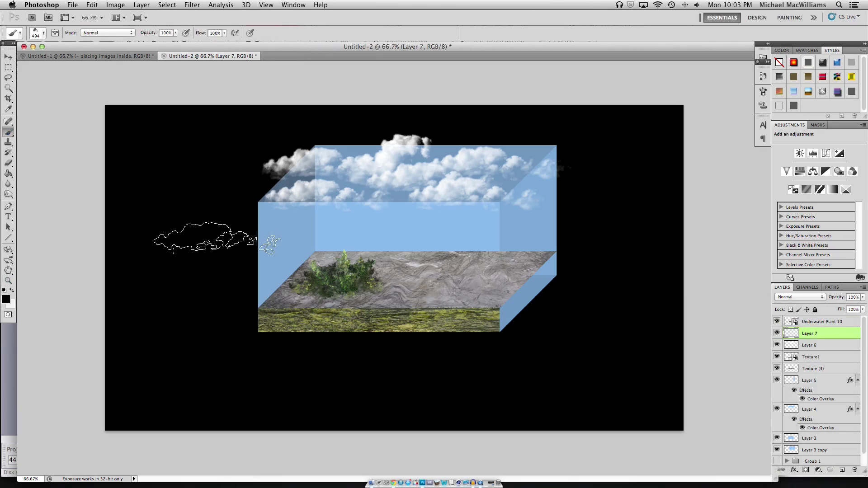
left_click(38, 36)
left_click(144, 48)
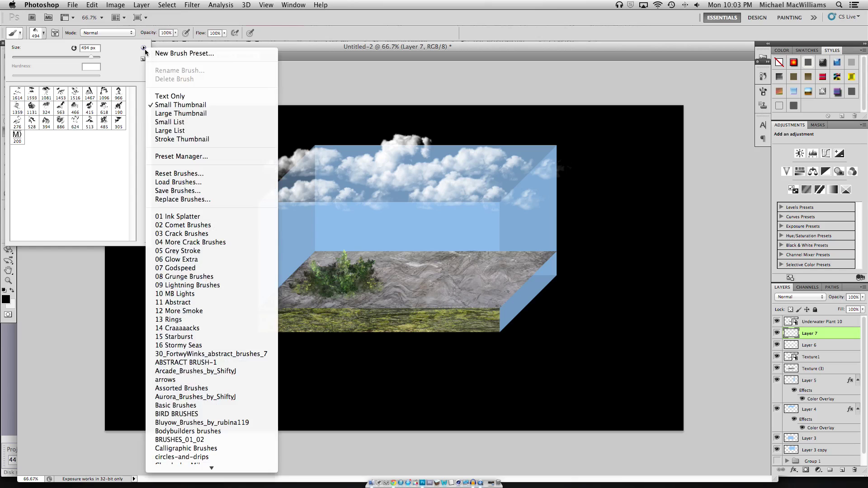
left_click(196, 174)
left_click(508, 164)
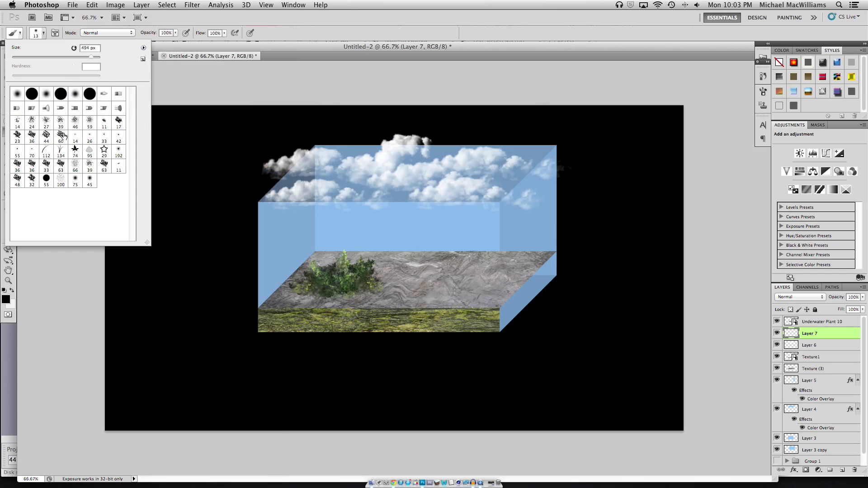
left_click(32, 93)
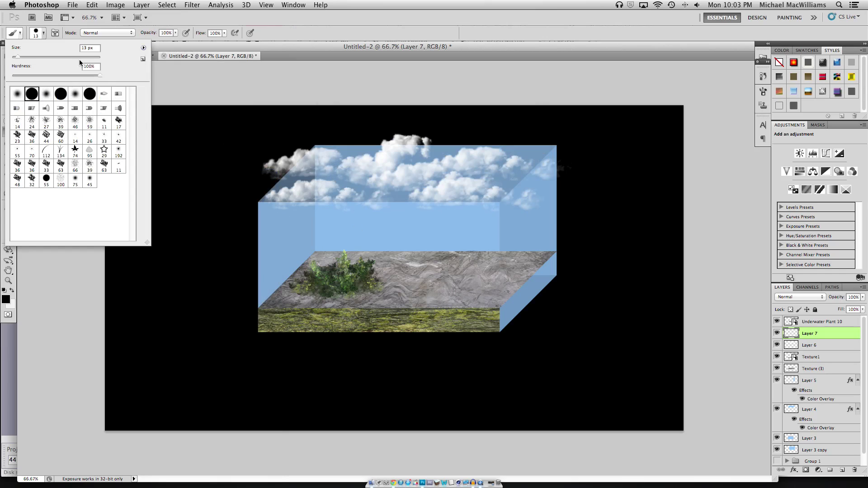
left_click(22, 75)
left_click_drag(15, 75, 6, 76)
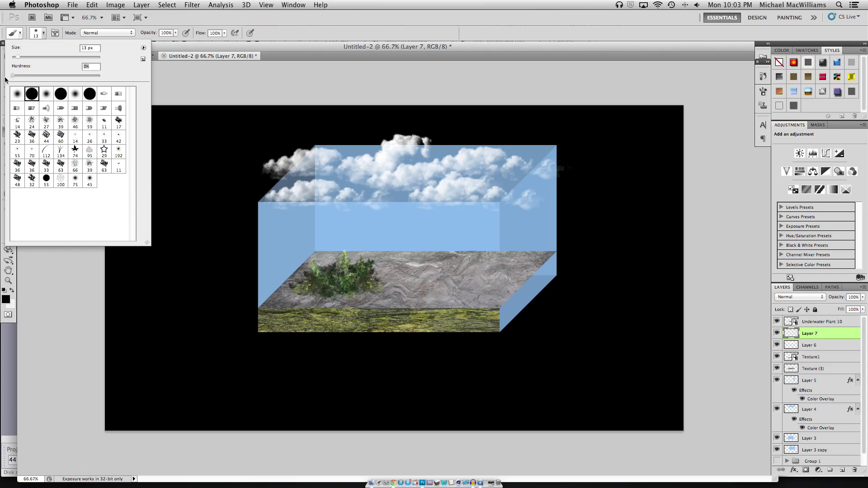
left_click(27, 58)
- Paint a dark shadow along the plant's base, then lower brush opacity to 87%
mouse_move(298, 292)
left_mouse_down()
mouse_move(376, 283)
mouse_move(349, 294)
mouse_move(296, 289)
left_mouse_up()
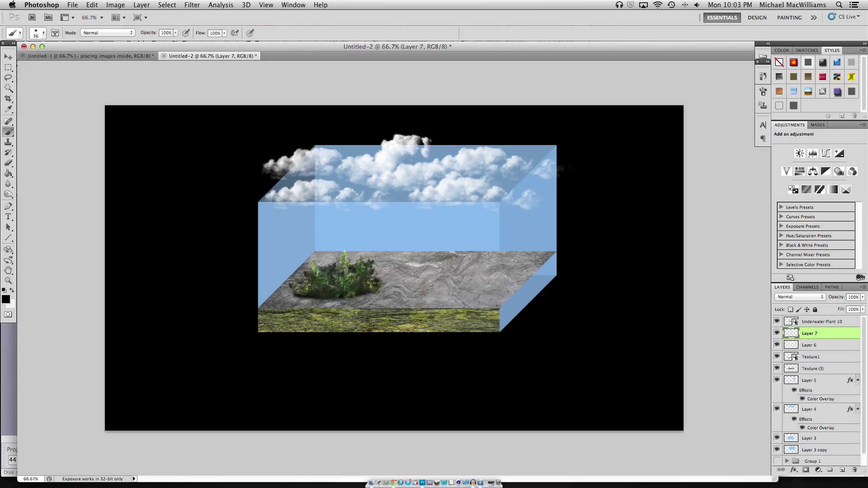
left_click(176, 32)
mouse_move(179, 42)
left_mouse_down()
mouse_move(162, 45)
mouse_move(186, 46)
left_mouse_up()
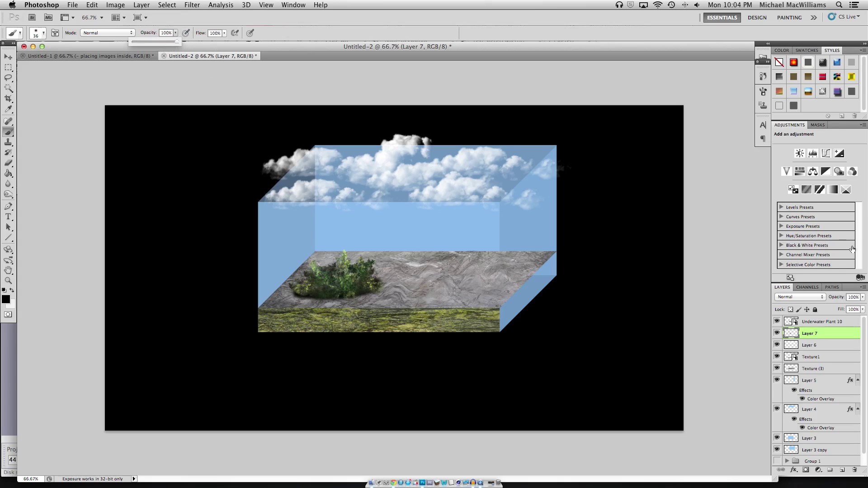
- Drop Layer 7's opacity to 66% and show the rulers and guides again
left_click(863, 297)
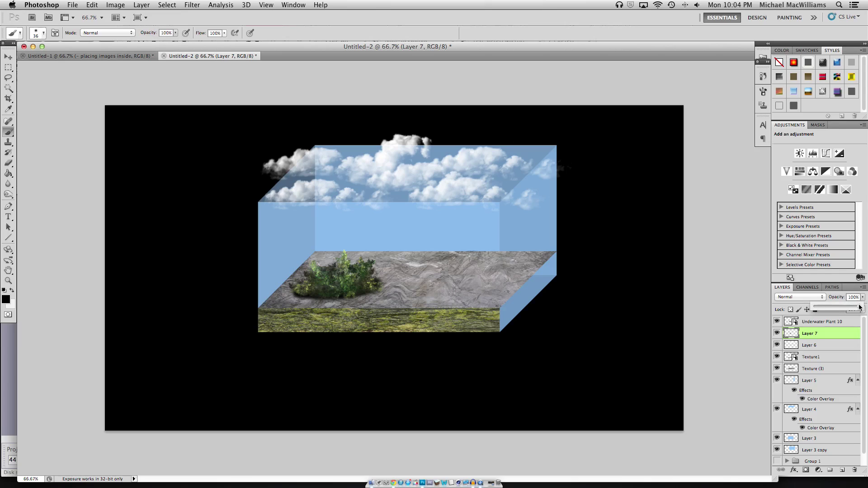
left_click_drag(859, 308, 846, 309)
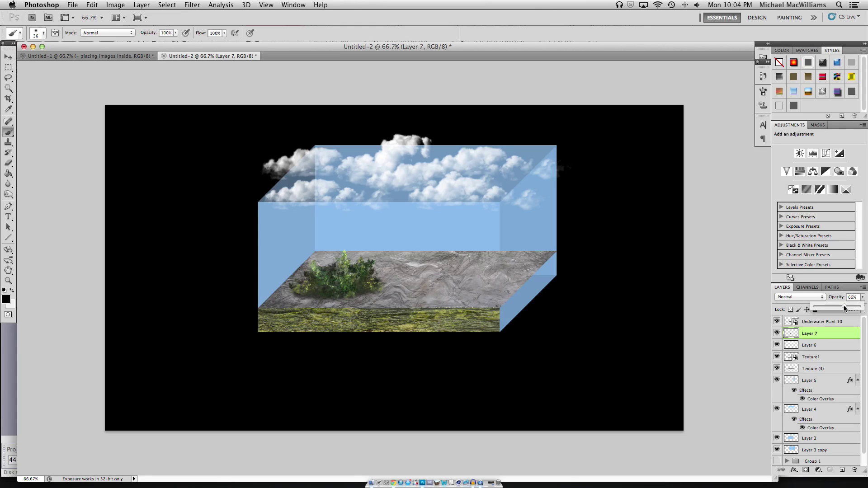
key("ctrl+r")
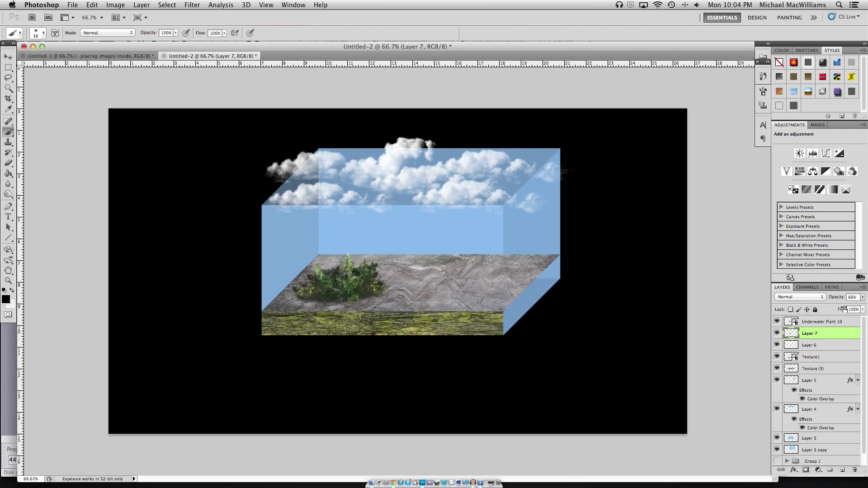
key("ctrl+semicolon")
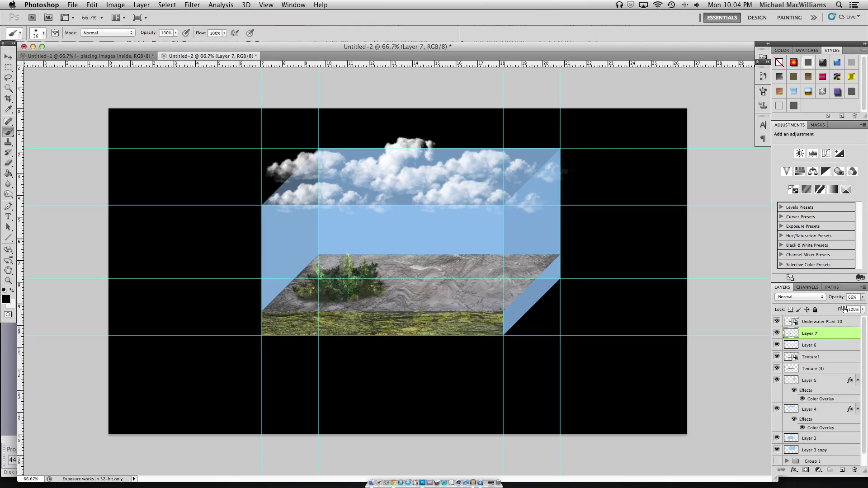